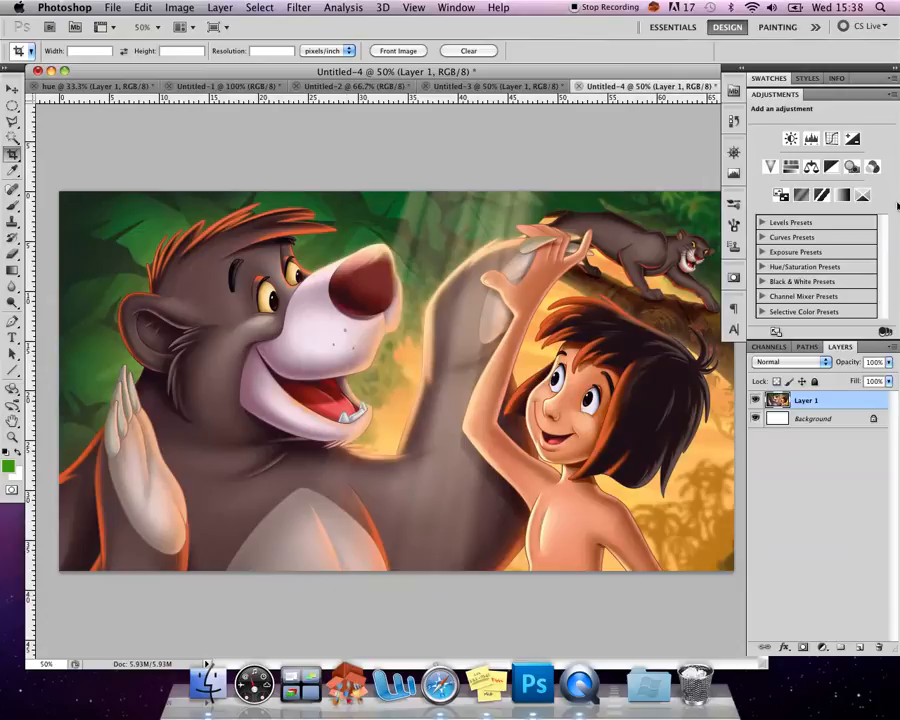
# Resize the image to a document width of 20 cm with proportions constrained.
pyautogui.click(179, 8)
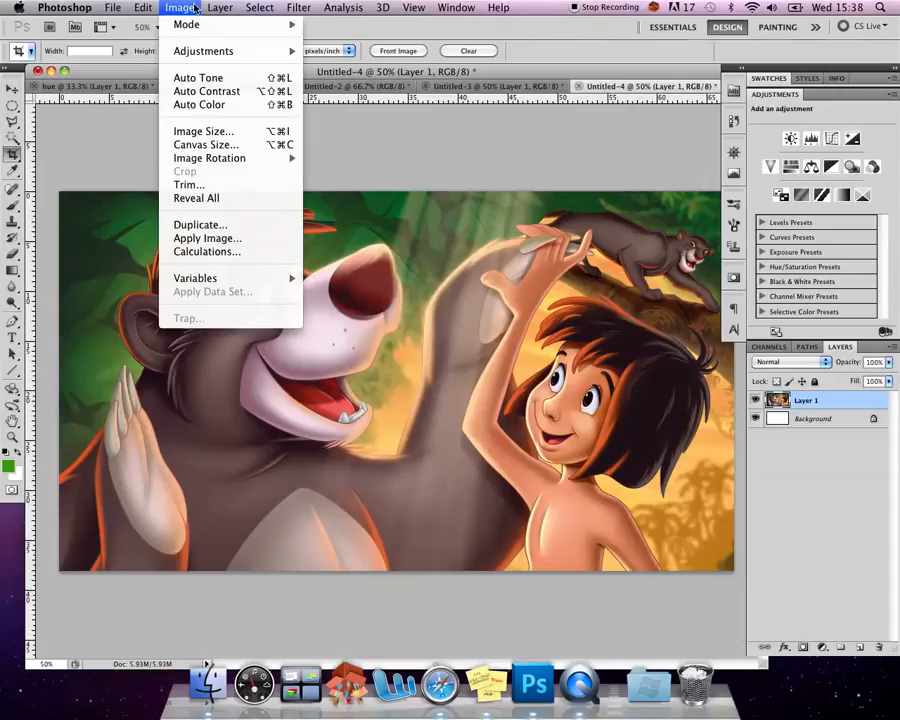
pyautogui.click(243, 131)
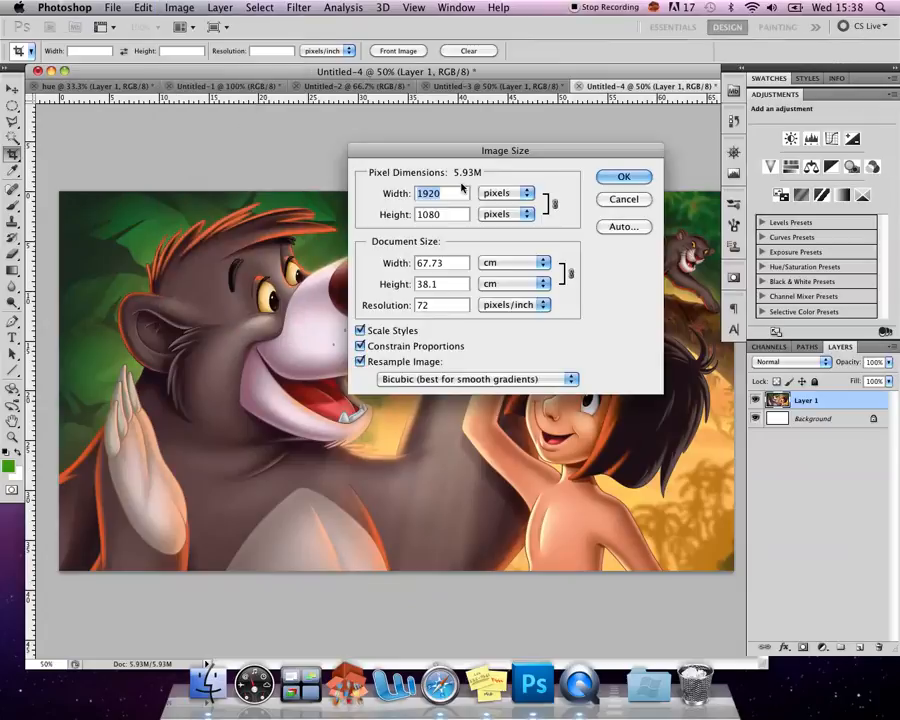
pyautogui.press('Tab')
pyautogui.press('Tab')
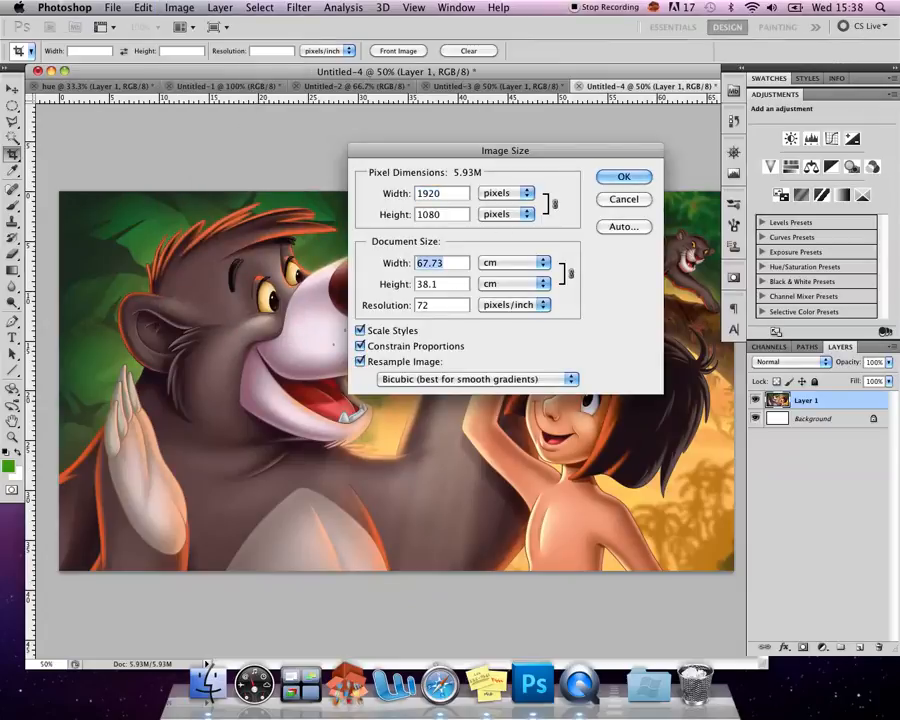
pyautogui.write('20')
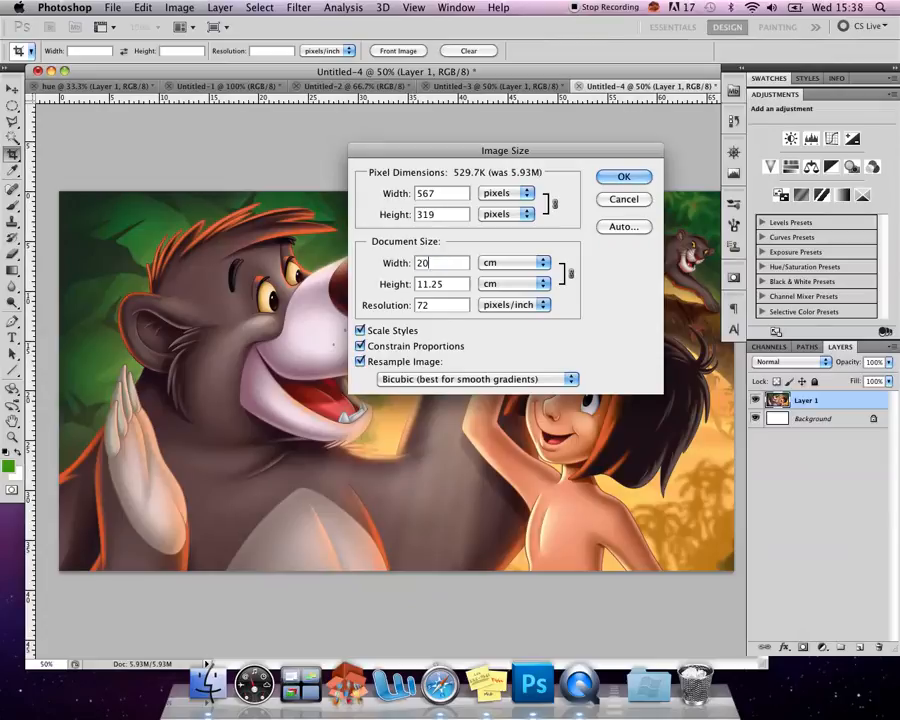
pyautogui.press('Return')
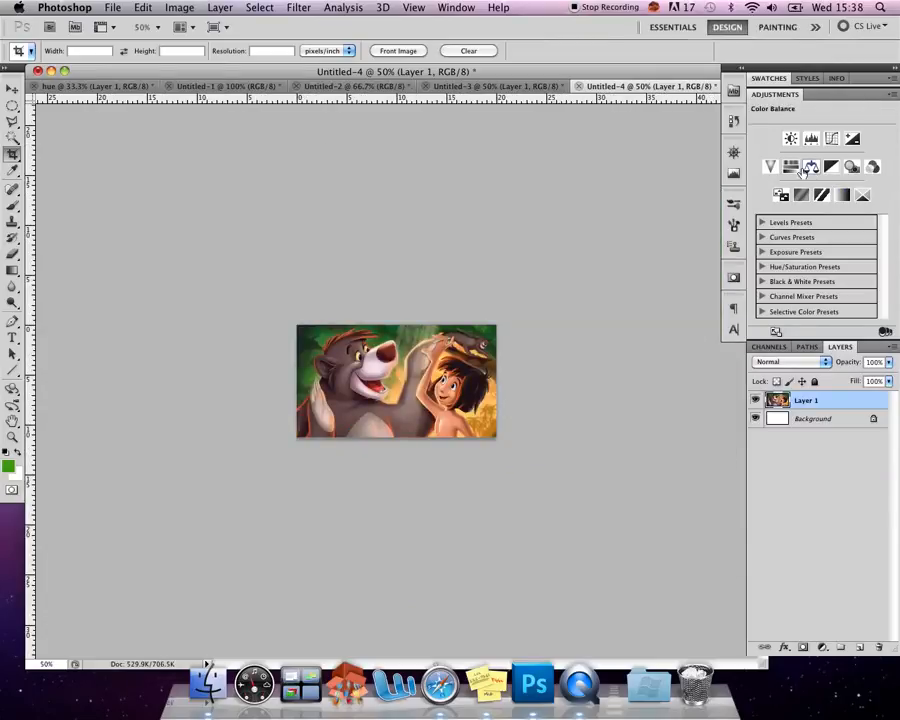
# Add a Hue/Saturation adjustment layer above Layer 1 and set its saturation to -100.
pyautogui.click(787, 167)
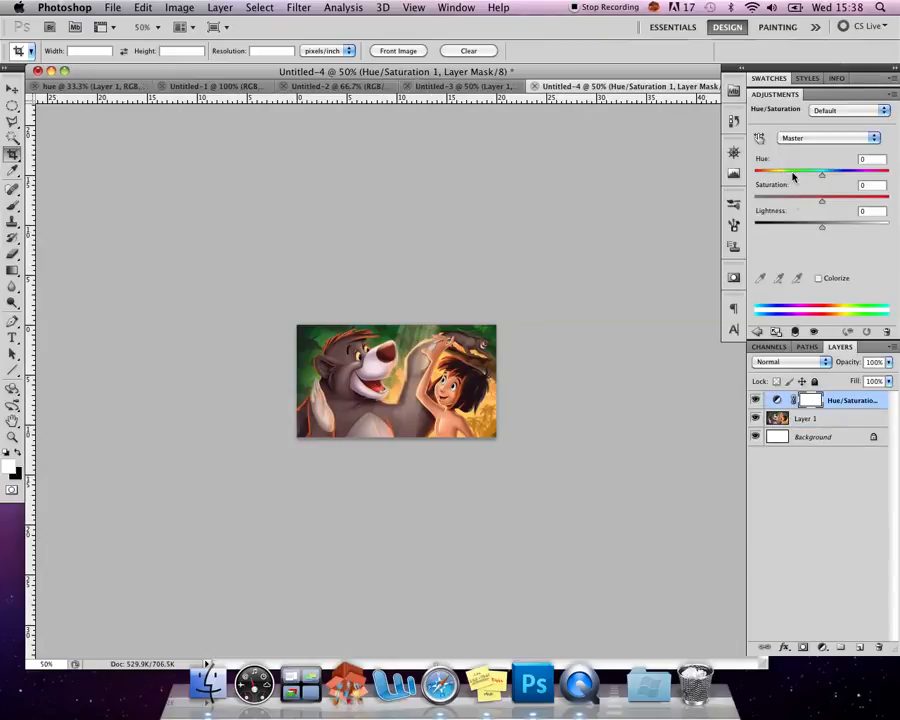
pyautogui.moveTo(795, 204); pyautogui.dragTo(764, 203)
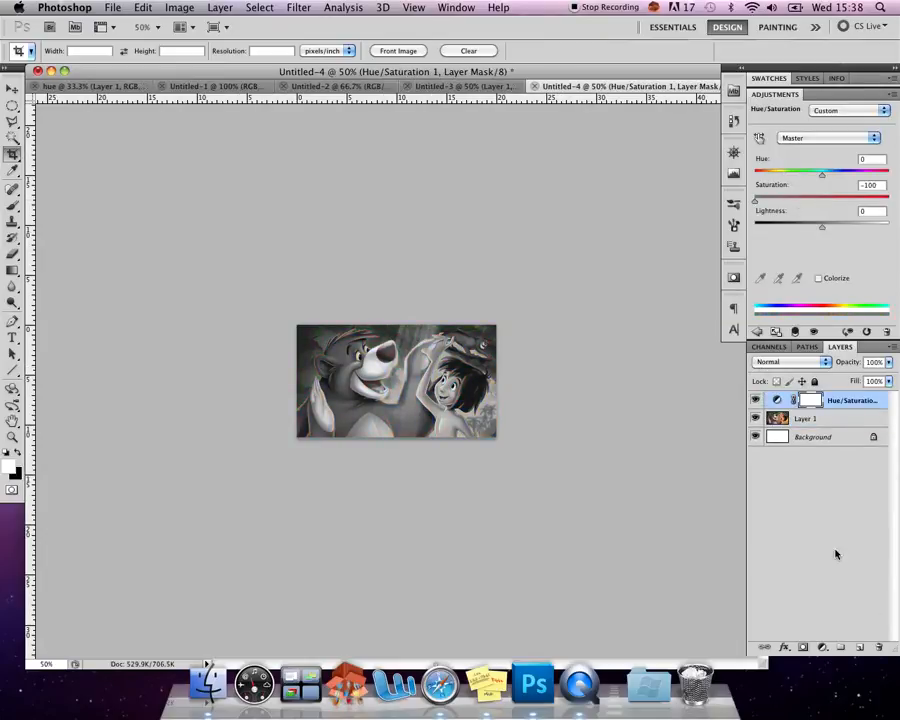
pyautogui.press('super+equal')
pyautogui.press('super+equal')
pyautogui.press('super+equal')
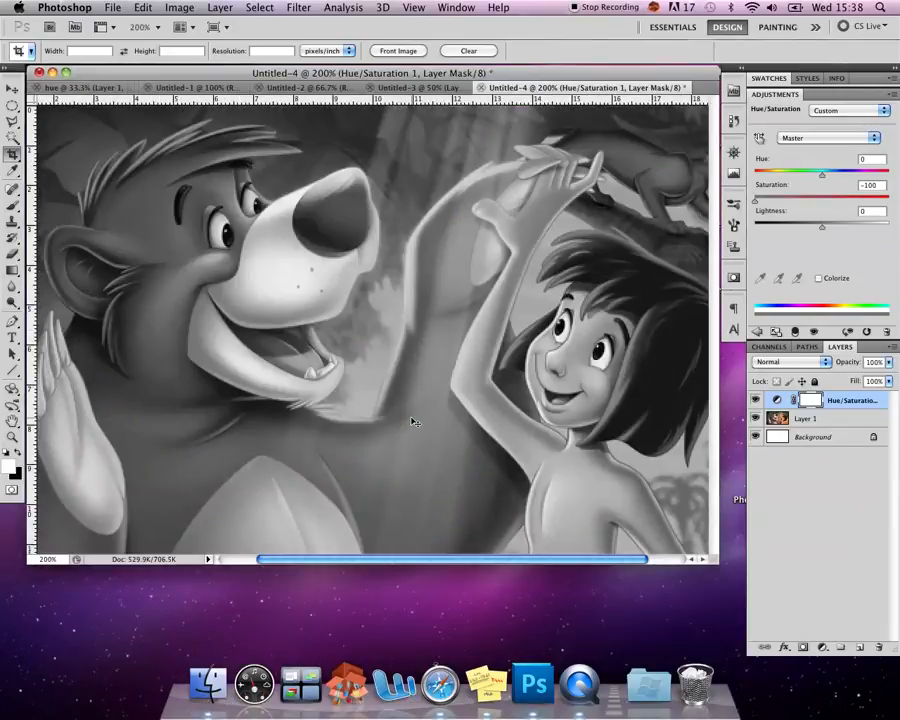
pyautogui.press('super+minus')
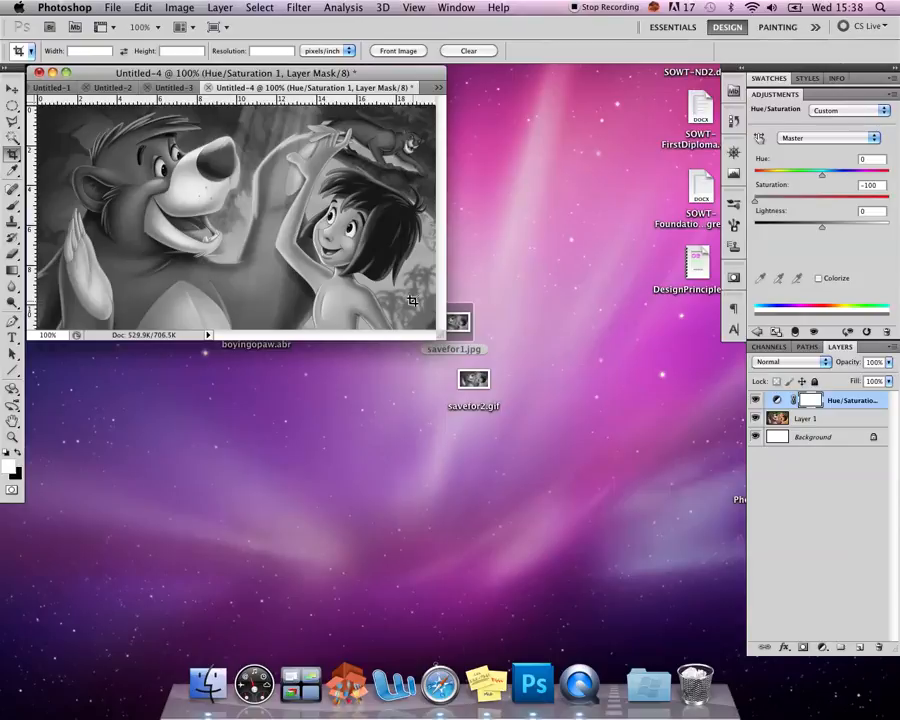
pyautogui.moveTo(441, 339); pyautogui.dragTo(700, 586)
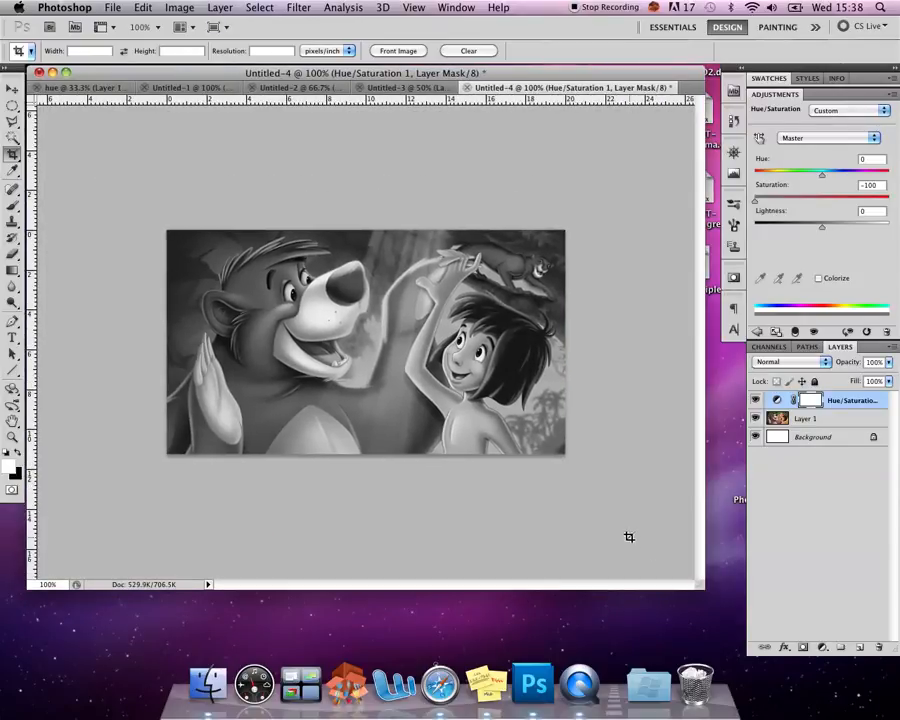
# Open Save for Web & Devices and compare the original preview with the dithered 32-color GIF preview.
pyautogui.click(118, 7)
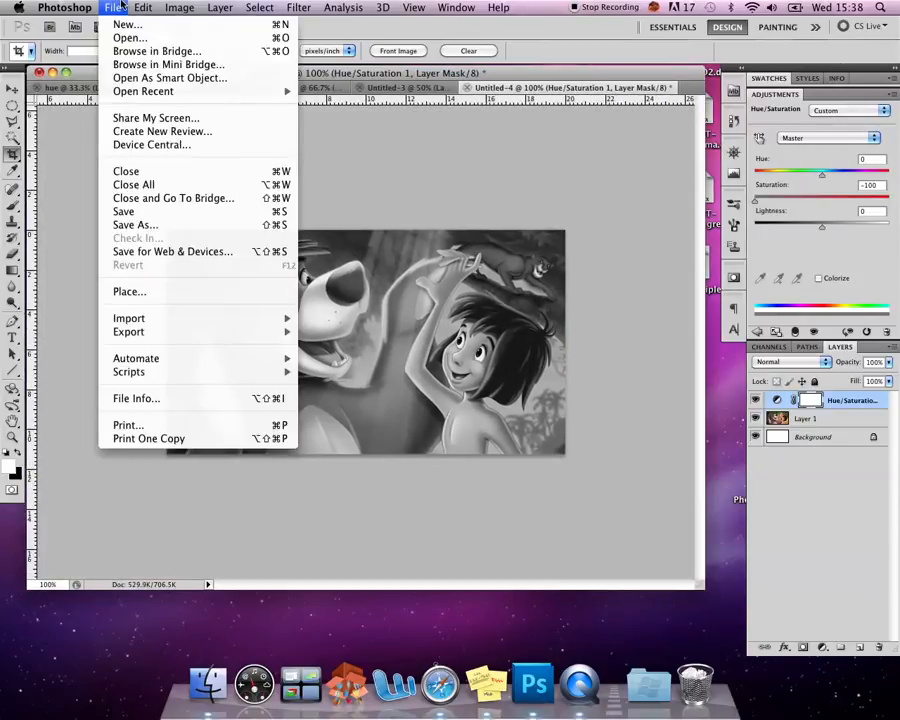
pyautogui.click(194, 252)
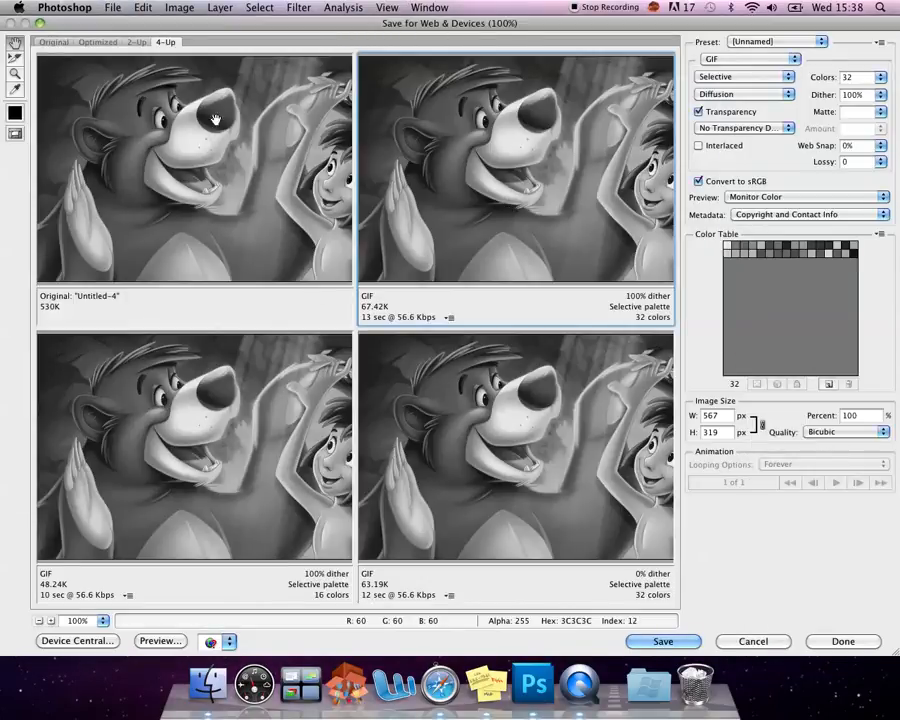
pyautogui.click(72, 205)
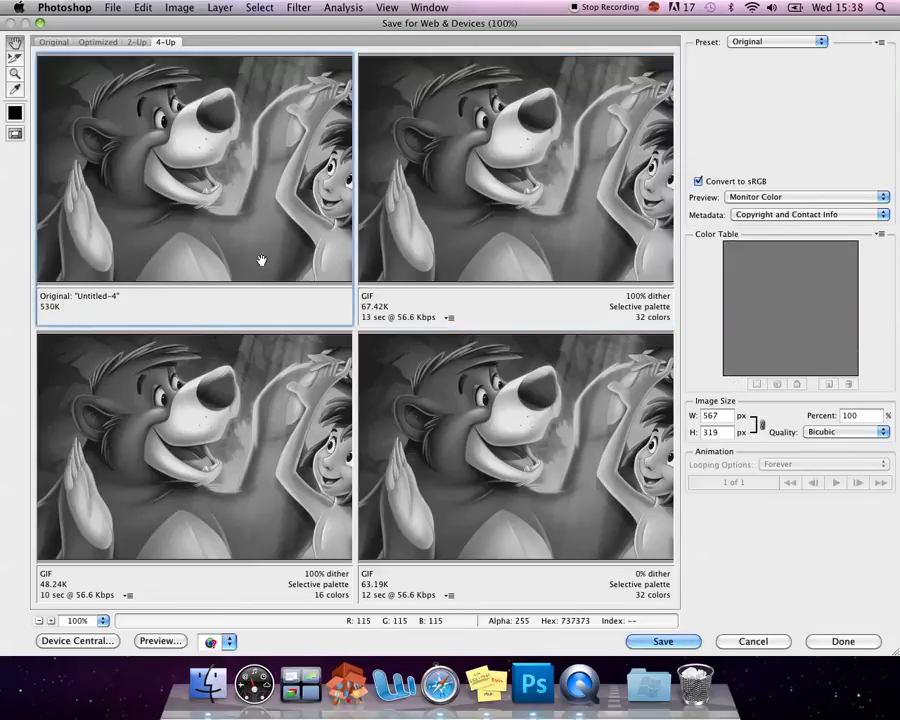
pyautogui.click(487, 220)
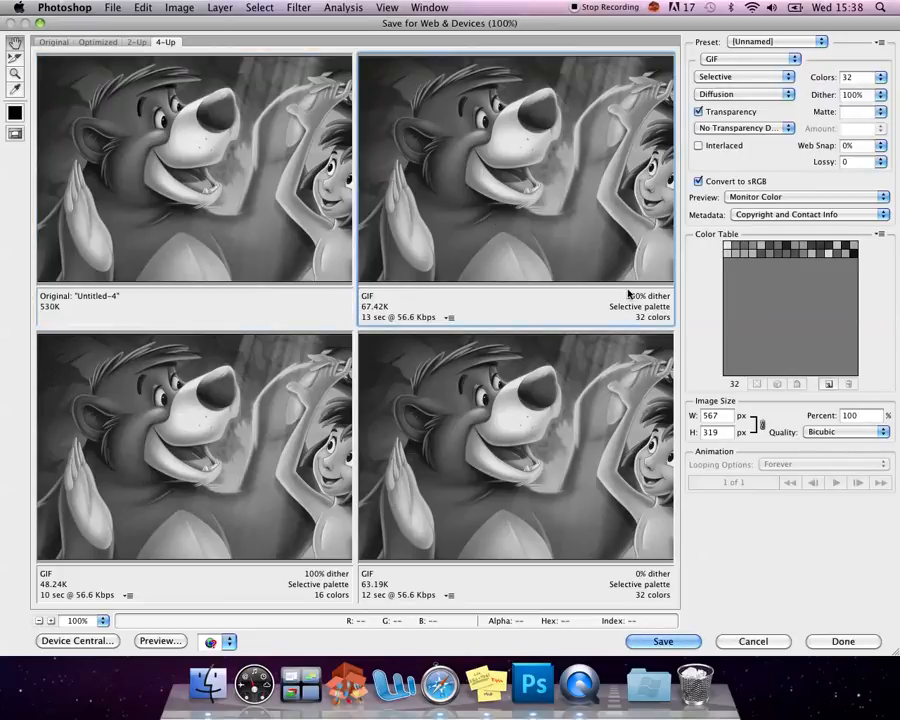
# Reduce the undithered GIF preview to 8 colors.
pyautogui.click(573, 492)
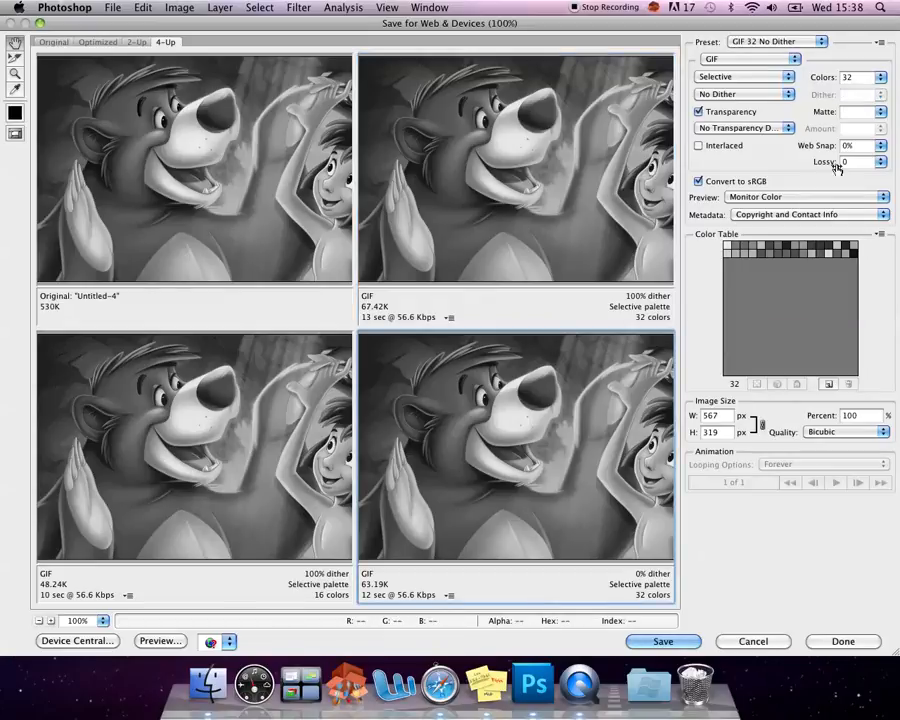
pyautogui.click(881, 78)
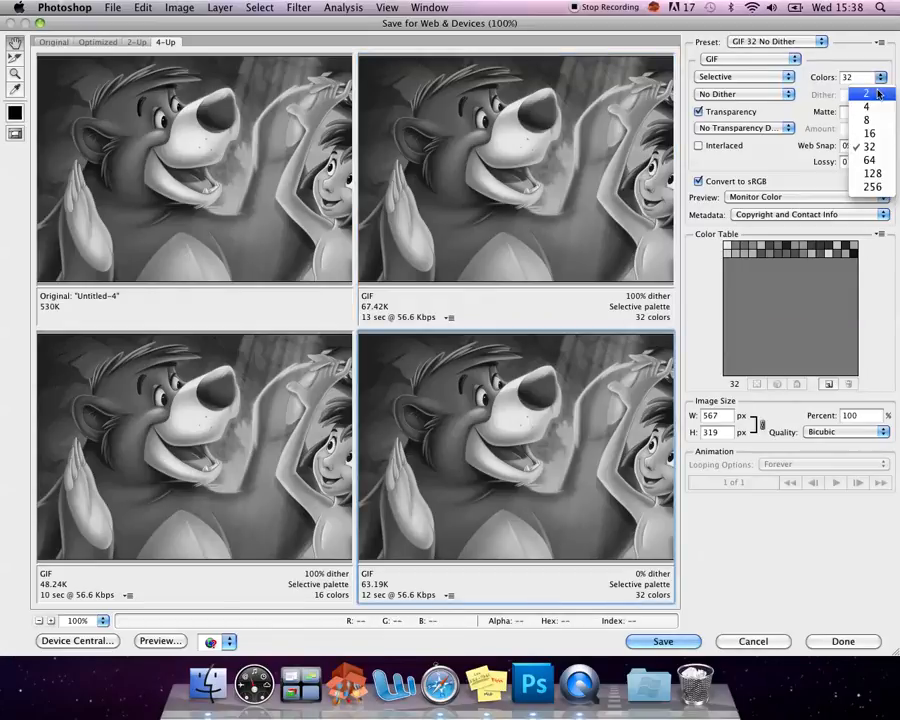
pyautogui.click(860, 120)
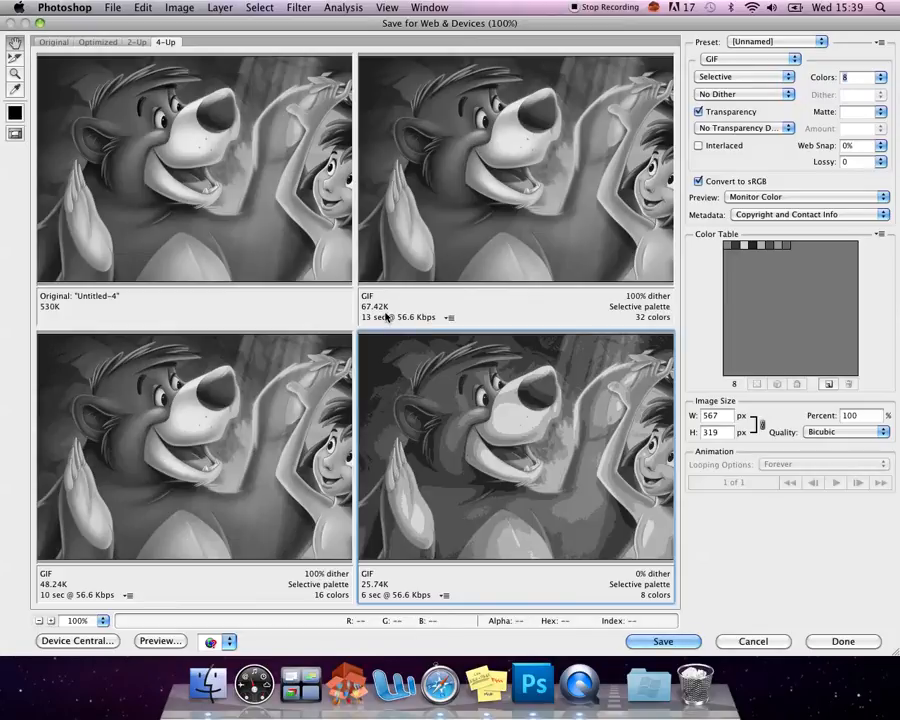
# Set the dithered 32-color GIF preview to 256 colors.
pyautogui.click(468, 215)
pyautogui.click(880, 77)
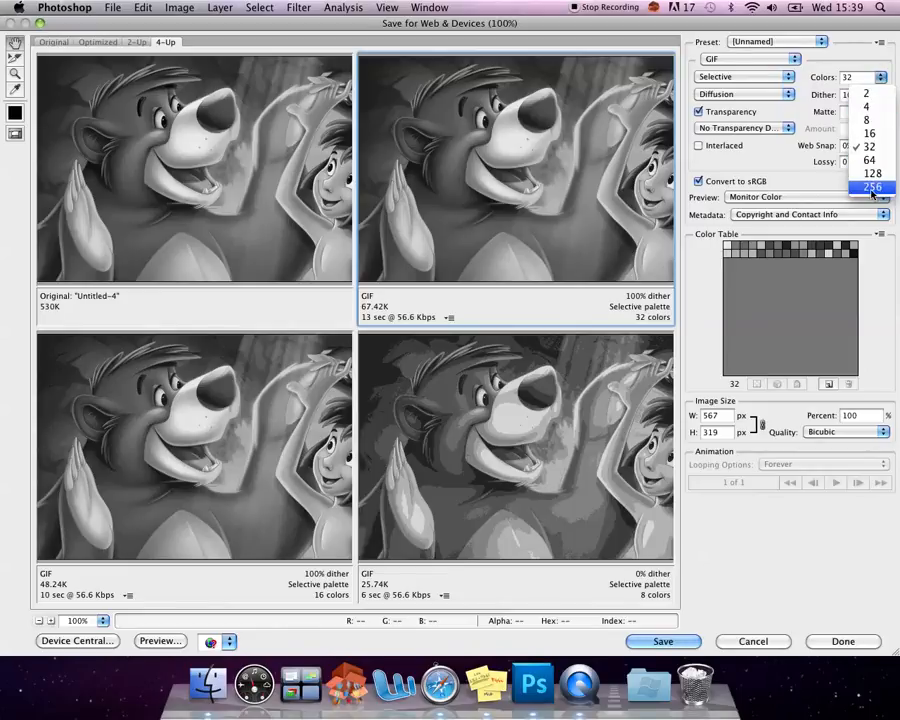
pyautogui.click(872, 190)
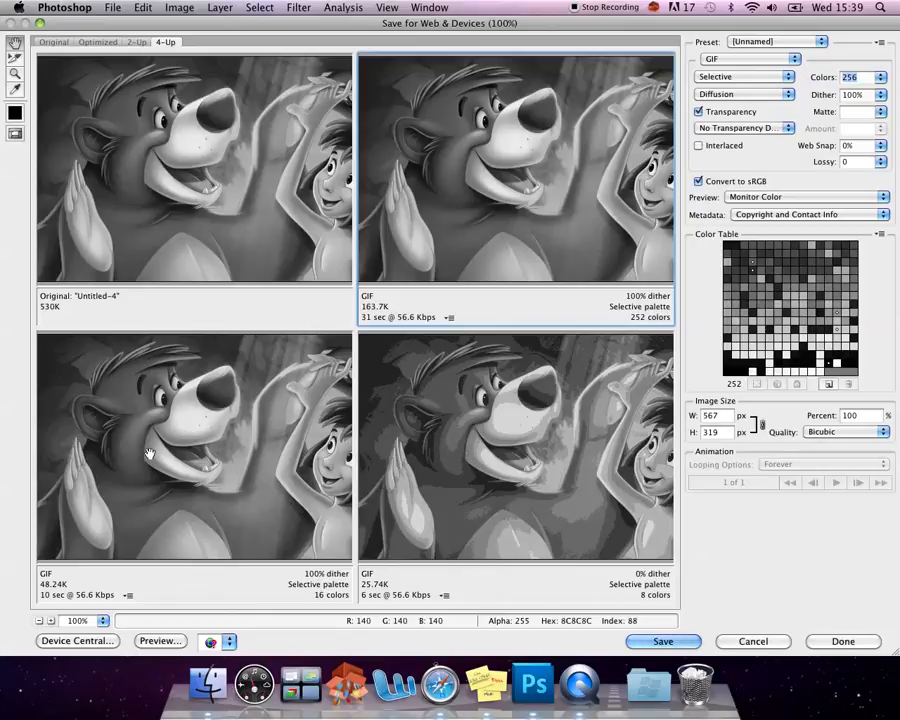
# Compare the four previews at 300% around the bear's mouth, ear and hand.
pyautogui.click(51, 622)
pyautogui.click(51, 622)
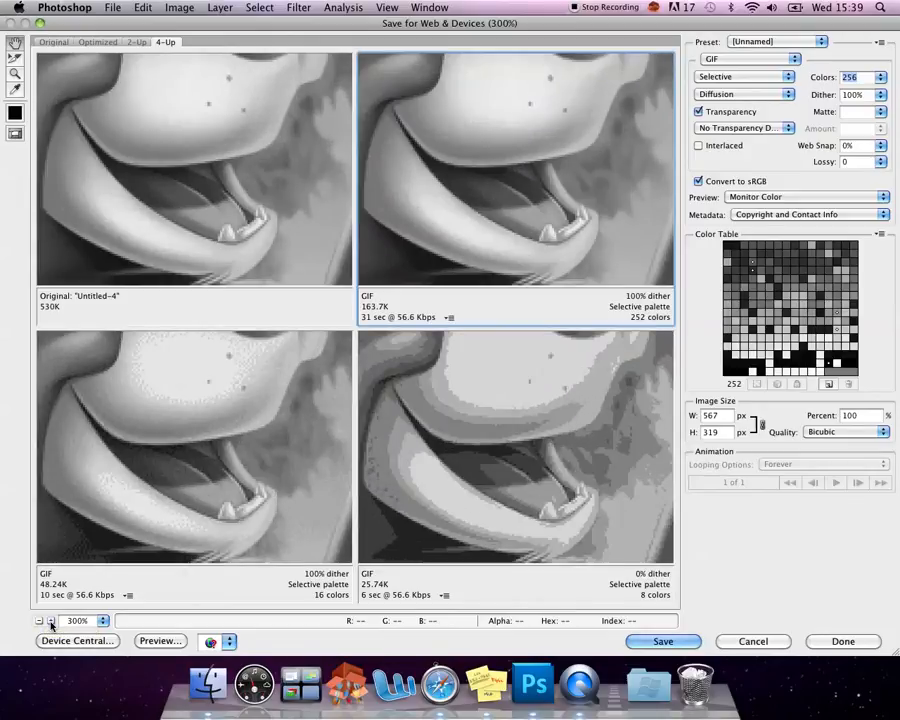
pyautogui.moveTo(376, 135); pyautogui.dragTo(593, 115)
pyautogui.moveTo(446, 183); pyautogui.dragTo(643, 239)
pyautogui.moveTo(577, 187); pyautogui.dragTo(522, 147)
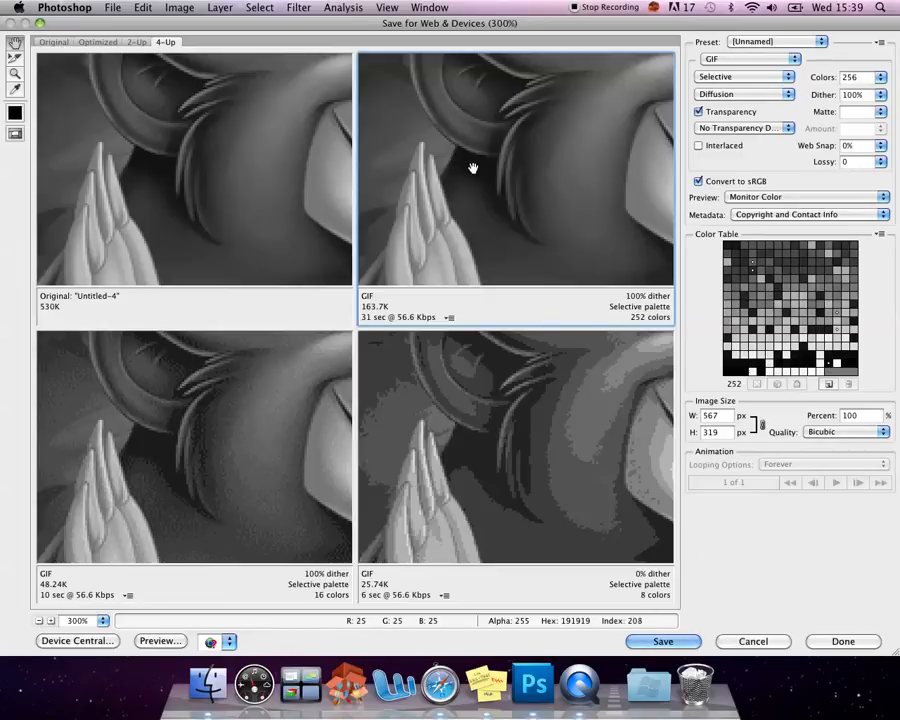
pyautogui.moveTo(595, 108); pyautogui.dragTo(500, 225)
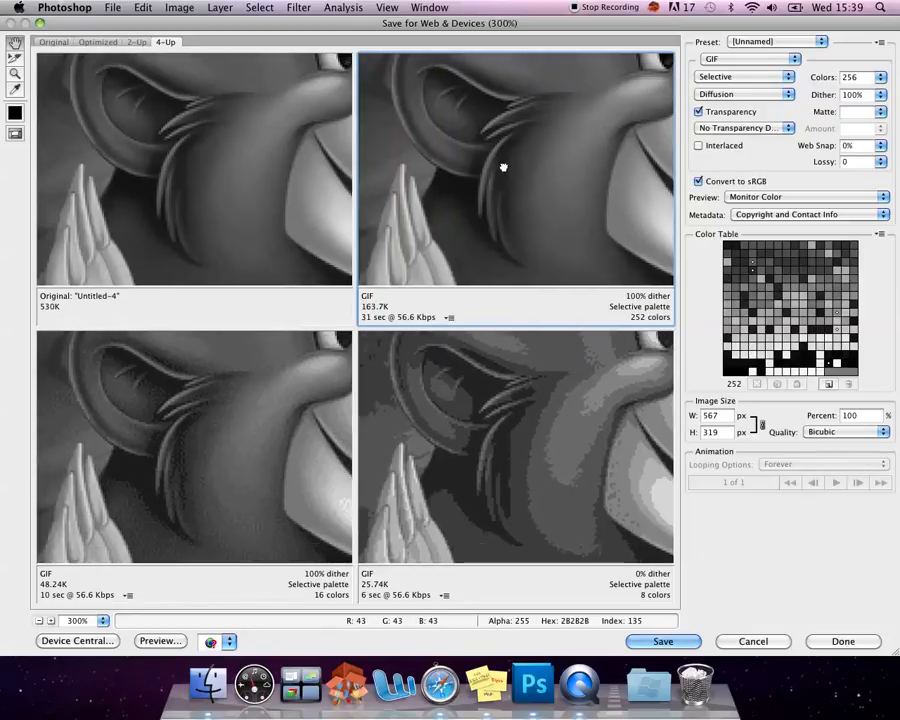
# Raise the 16-color GIF preview to 32 and finally 64 colors.
pyautogui.click(184, 456)
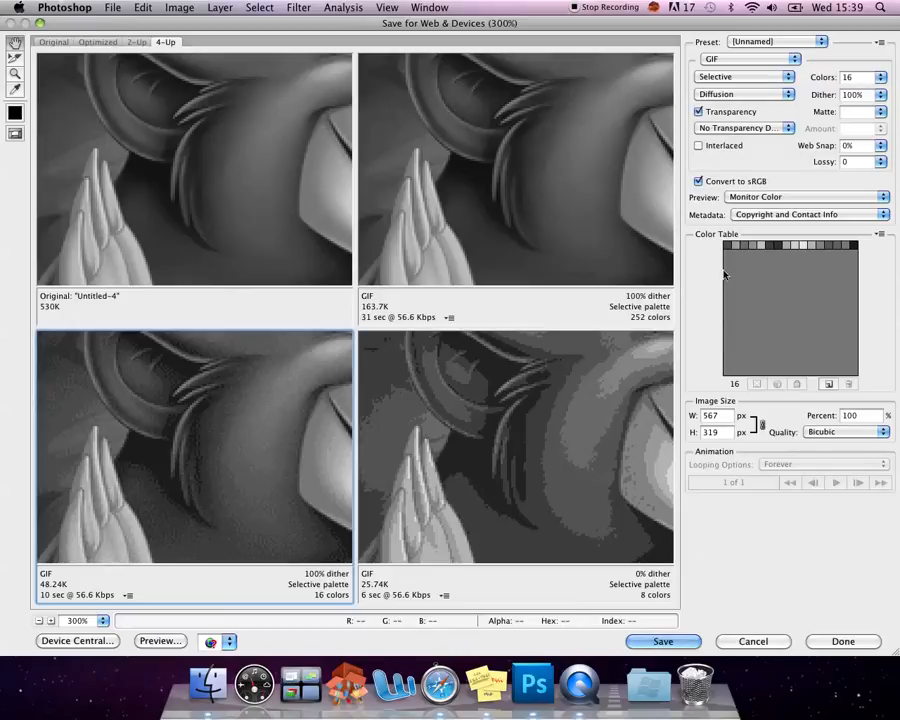
pyautogui.click(880, 80)
pyautogui.click(870, 147)
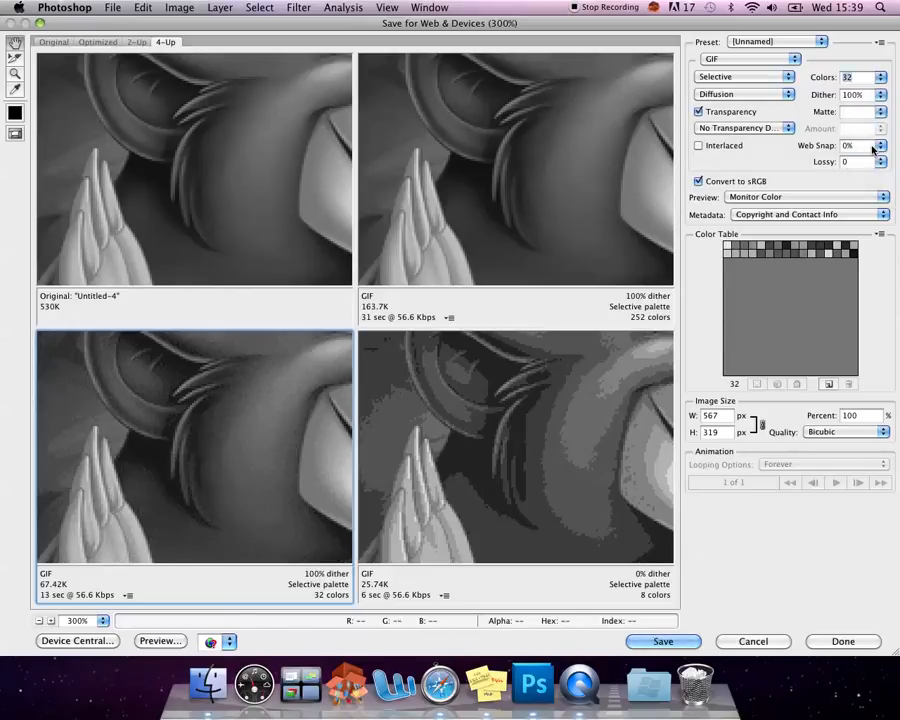
pyautogui.click(880, 77)
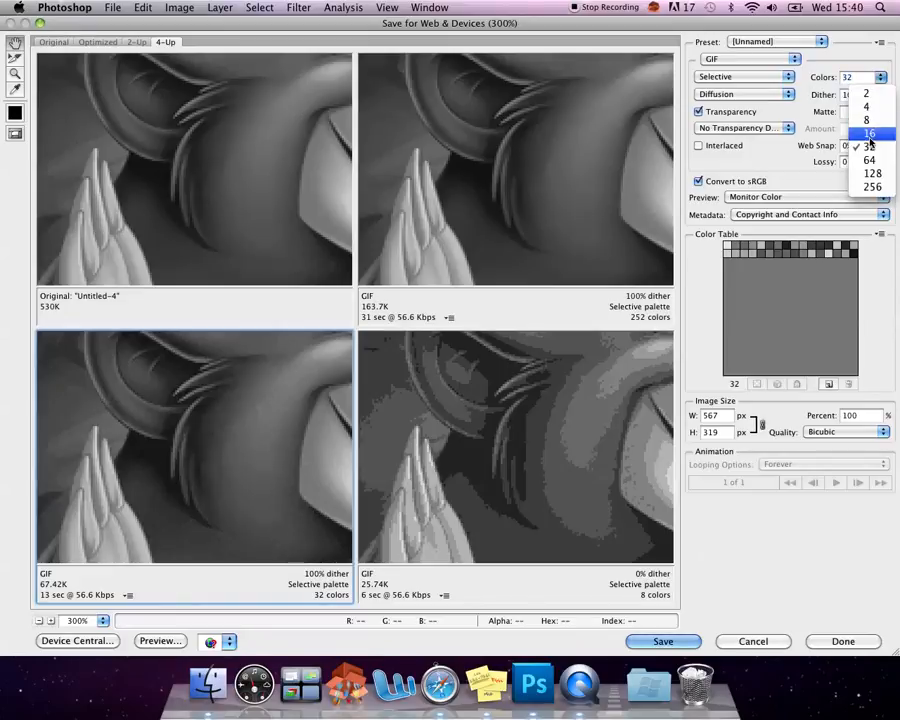
pyautogui.click(870, 160)
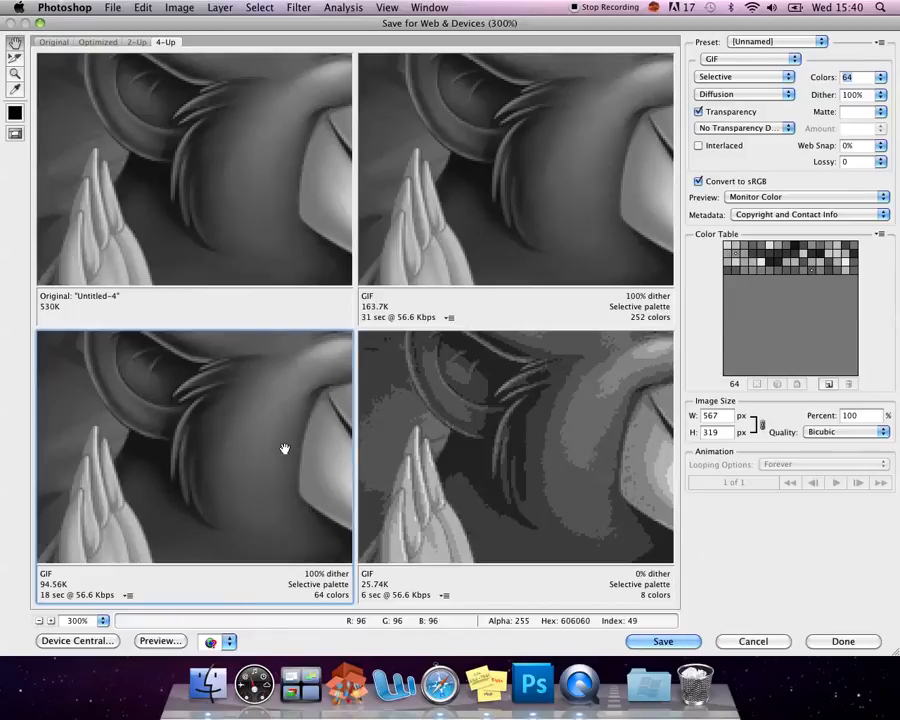
# Inspect the 8-color GIF preview around the bear's face, view it alone as Optimized, and return to the 4-Up comparison.
pyautogui.click(551, 464)
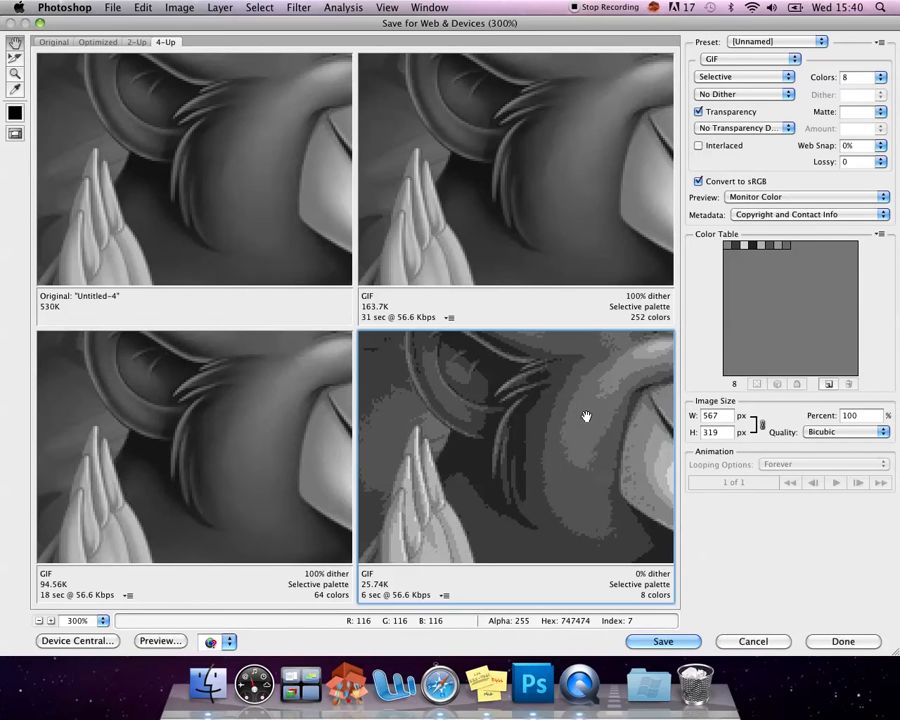
pyautogui.moveTo(571, 402); pyautogui.dragTo(508, 482)
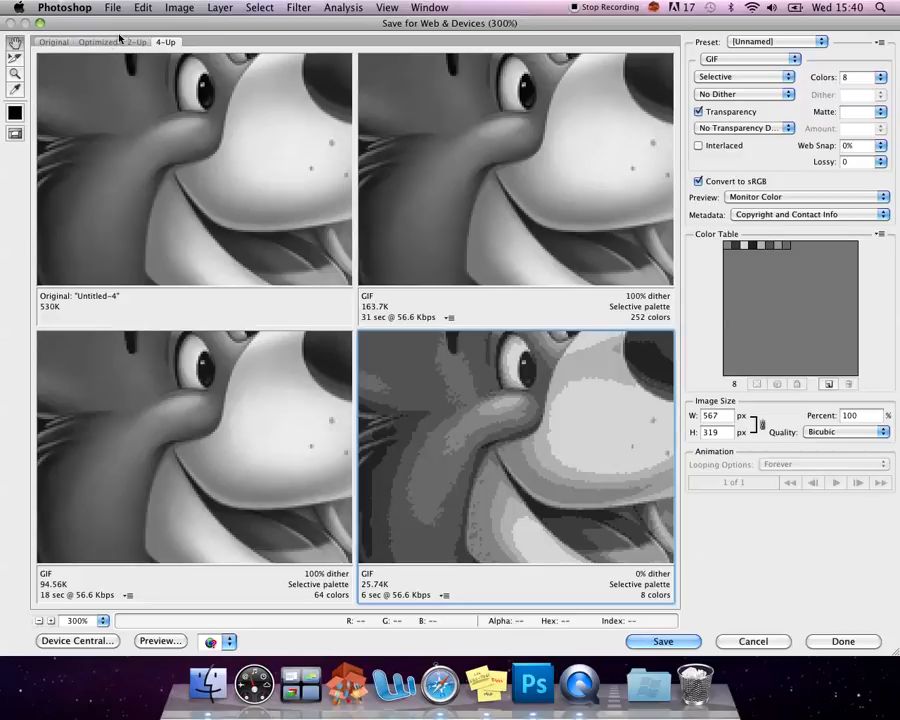
pyautogui.click(82, 43)
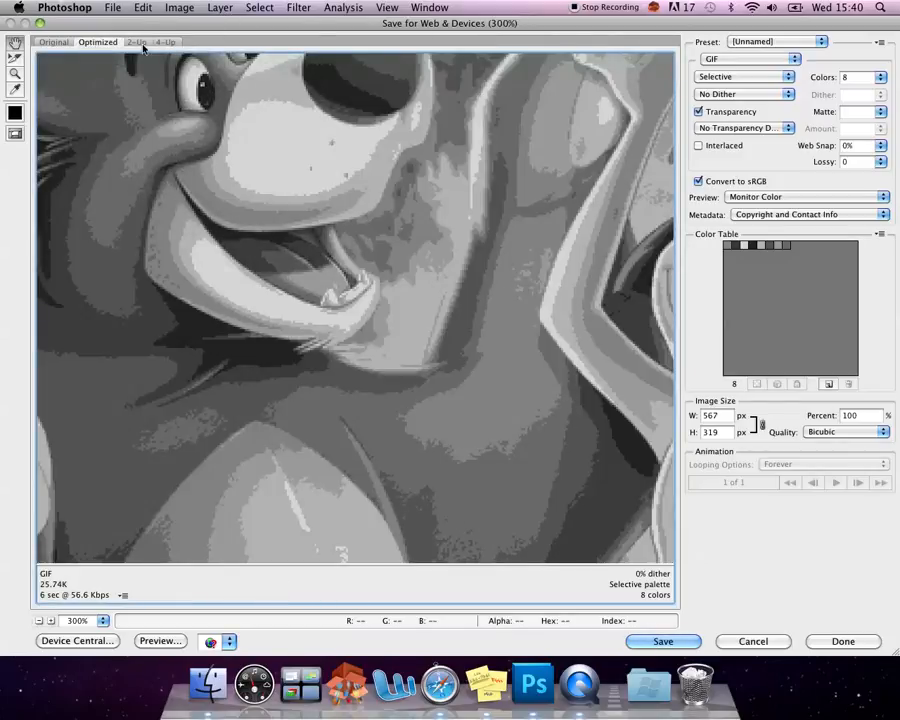
pyautogui.click(162, 42)
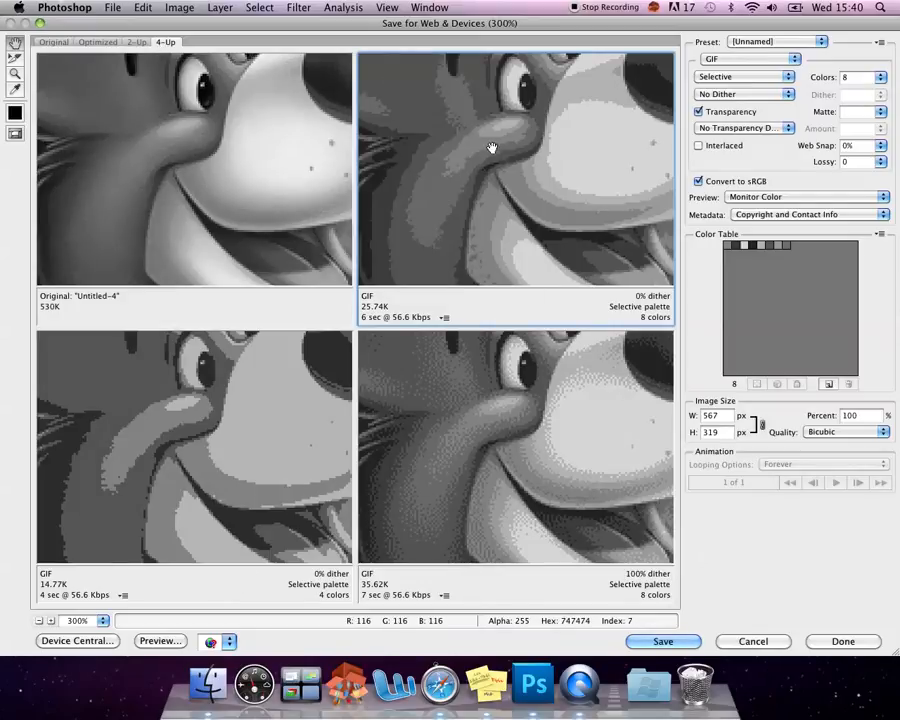
# Change the undithered 8-color GIF preview to JPEG format with Maximum quality.
pyautogui.click(776, 60)
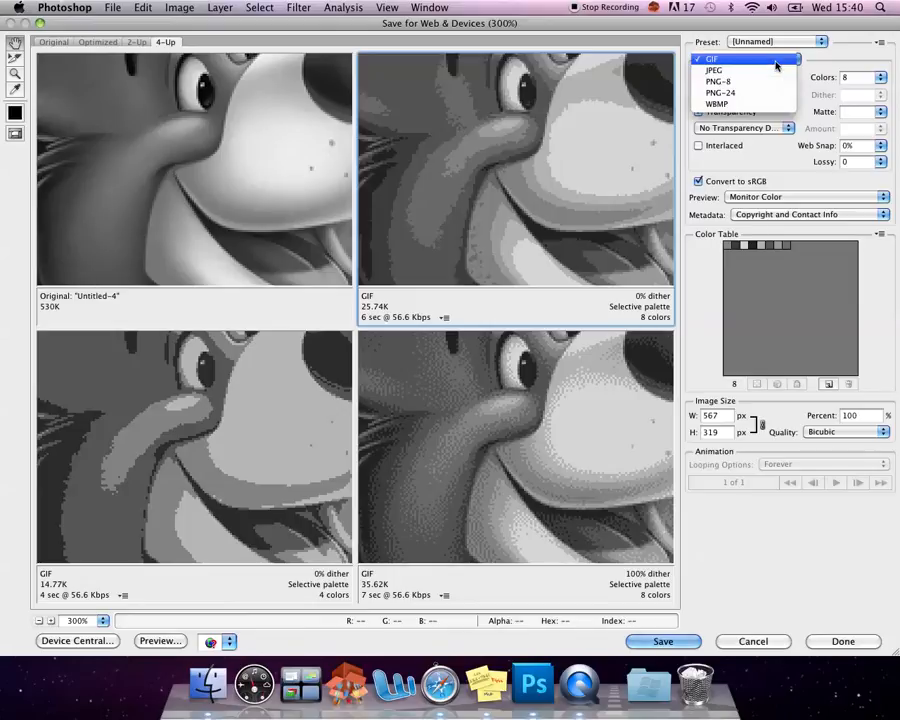
pyautogui.click(771, 71)
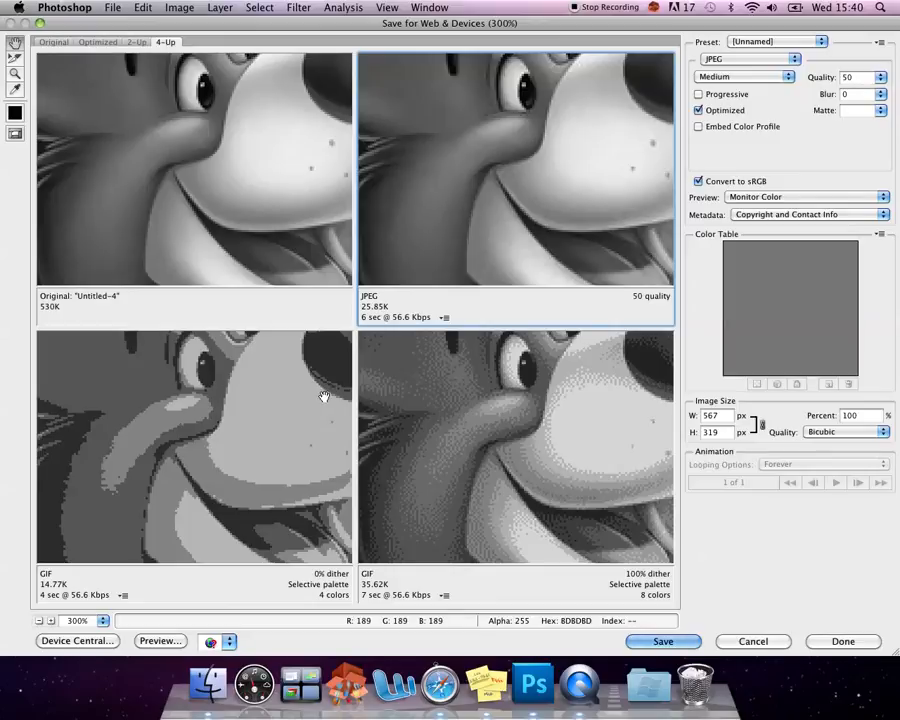
pyautogui.click(745, 77)
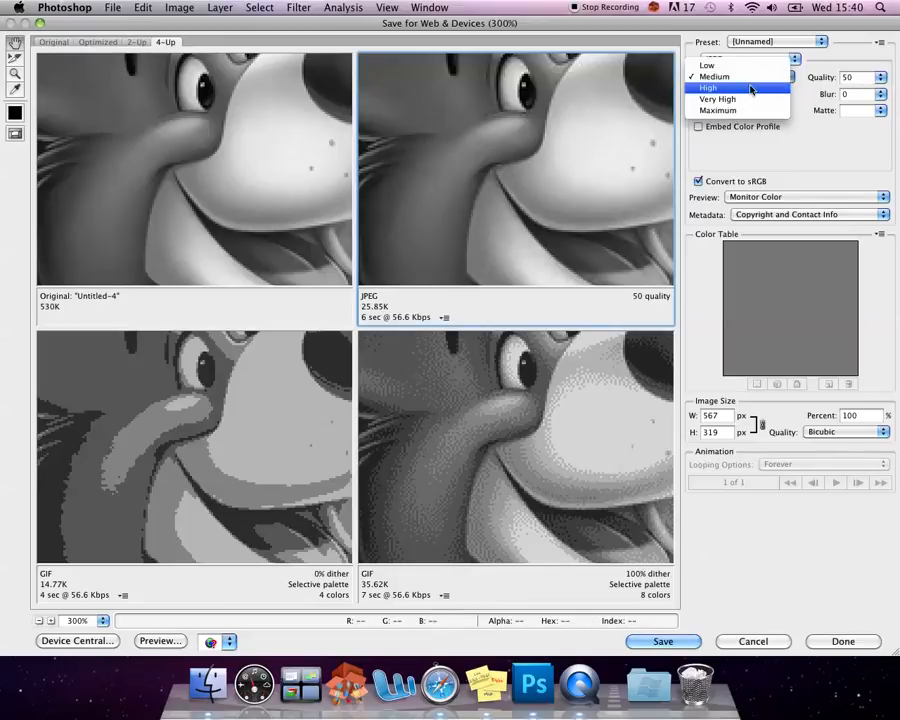
pyautogui.click(745, 112)
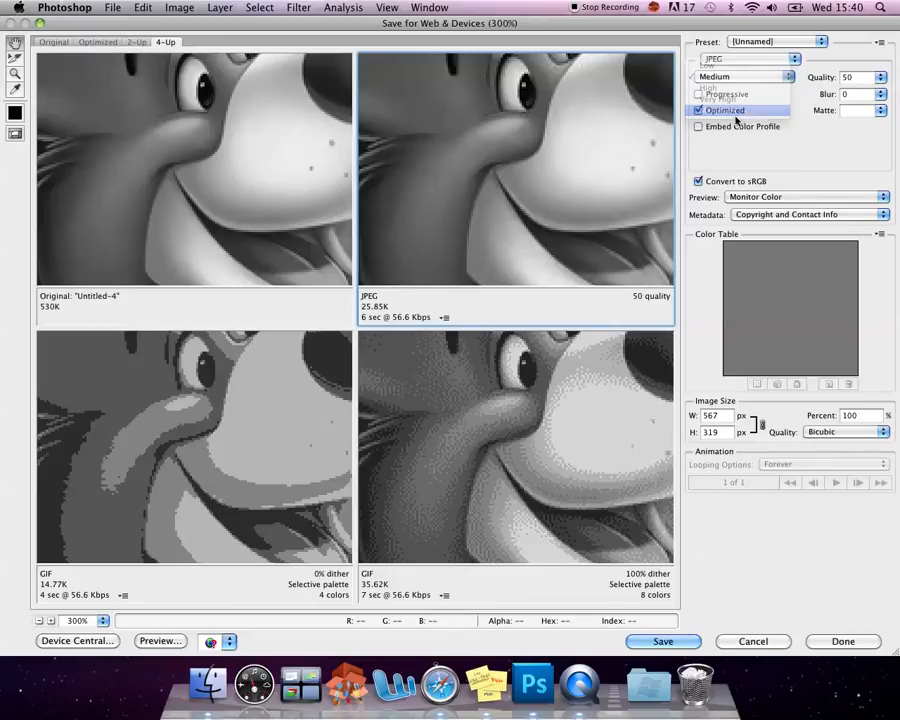
# Change the undithered 4-color GIF preview to JPEG format with Medium quality.
pyautogui.click(176, 416)
pyautogui.click(748, 58)
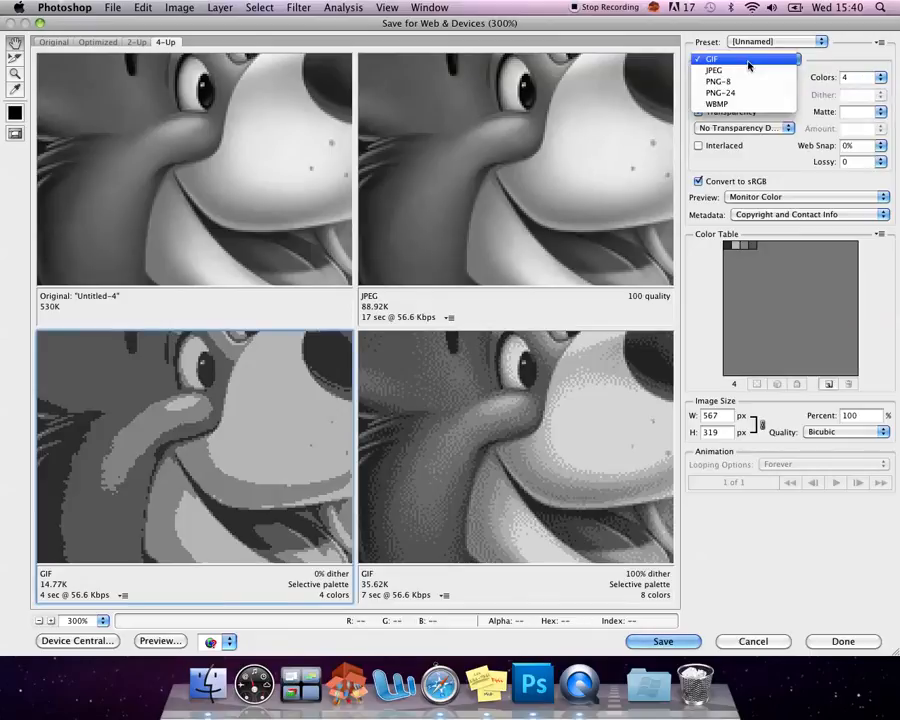
pyautogui.click(745, 70)
pyautogui.click(750, 80)
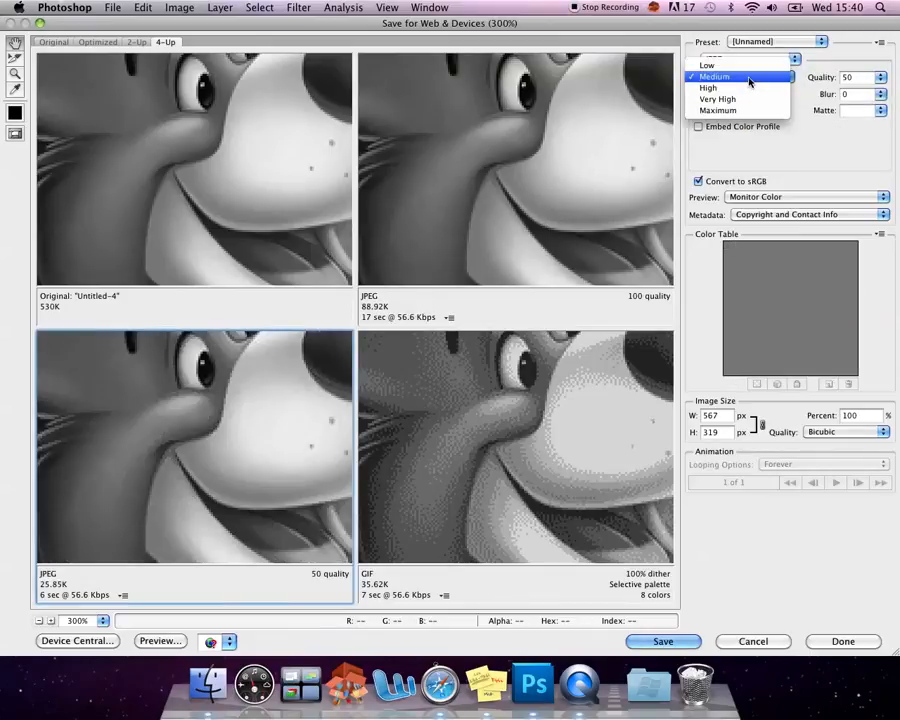
pyautogui.click(750, 80)
# Raise the dithered 8-color GIF preview to 256 colors.
pyautogui.click(515, 476)
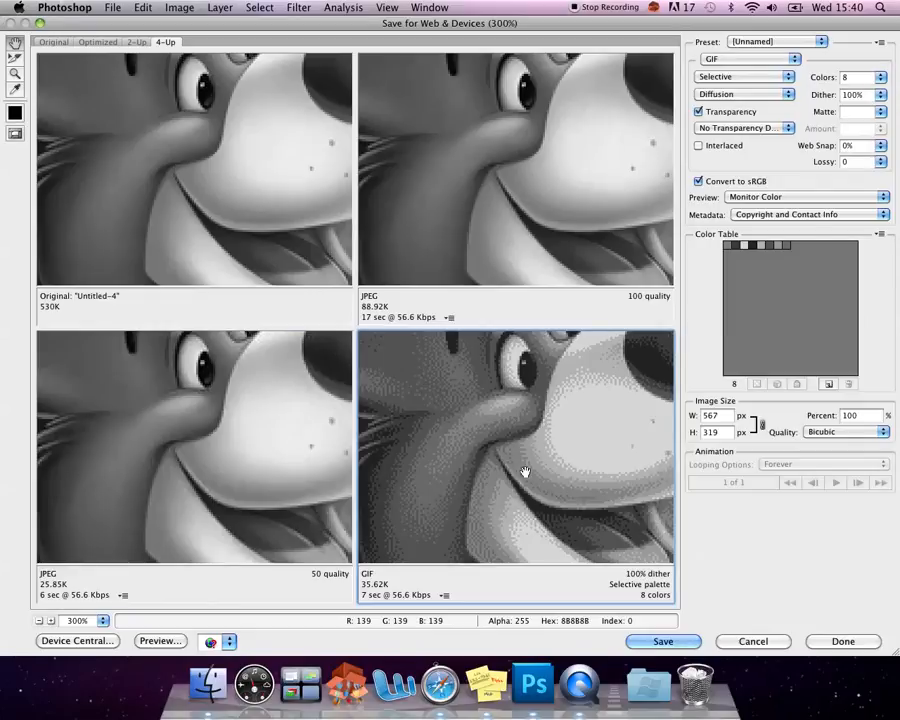
pyautogui.click(881, 80)
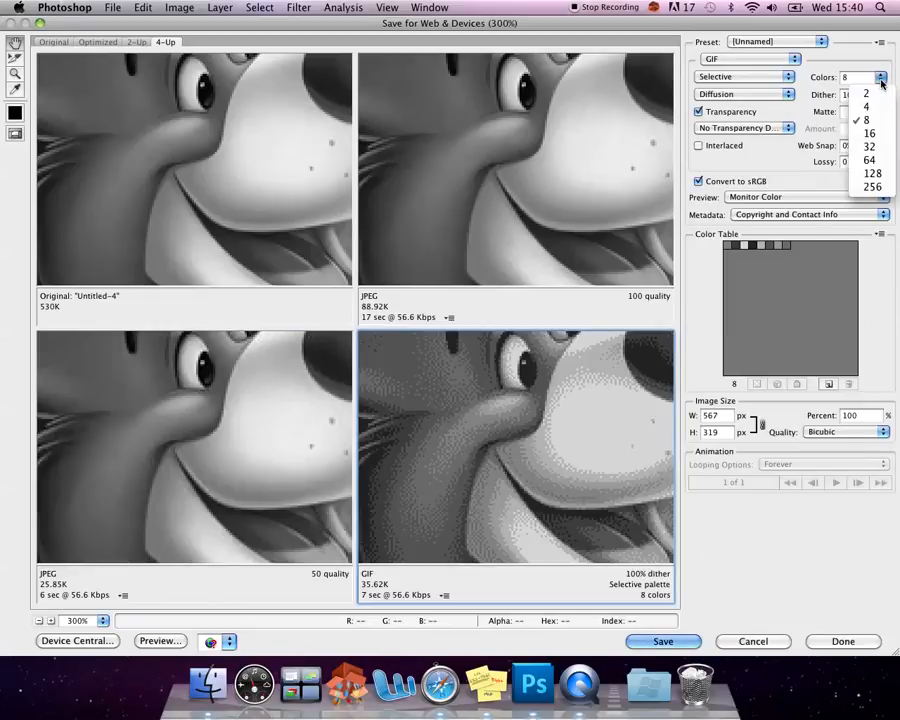
pyautogui.click(869, 187)
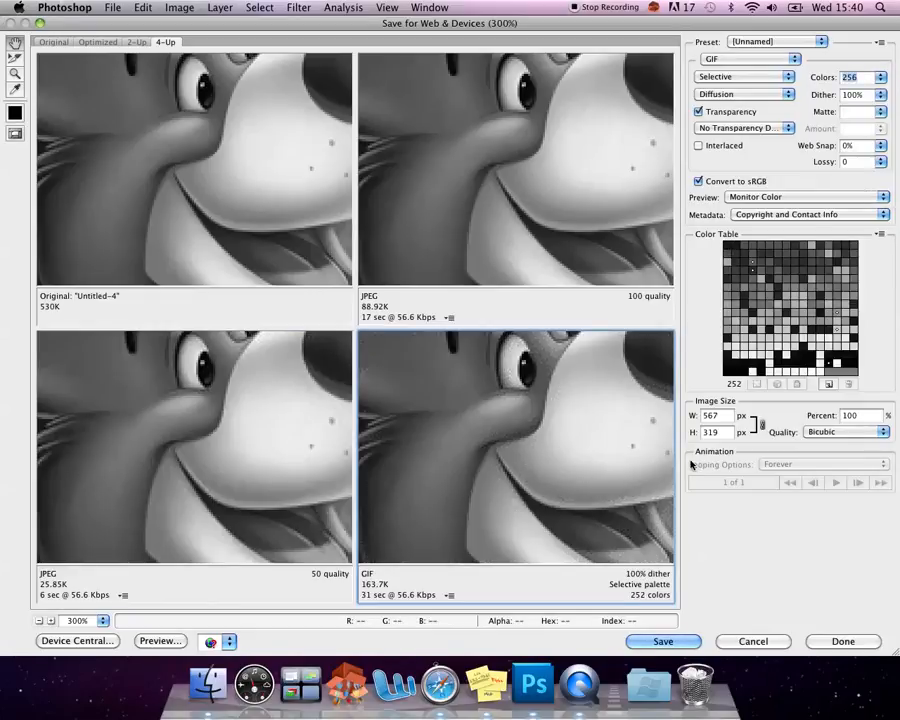
# Compare the two JPEG previews and the dithered GIF preview around the bear's eyes, hair and ear at 300%.
pyautogui.click(435, 169)
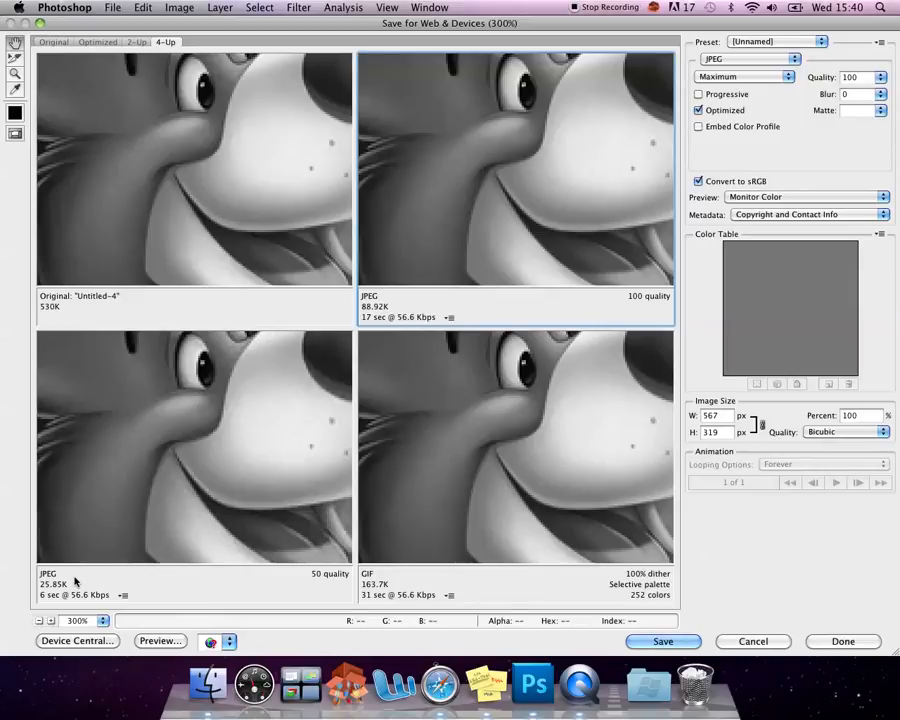
pyautogui.click(521, 476)
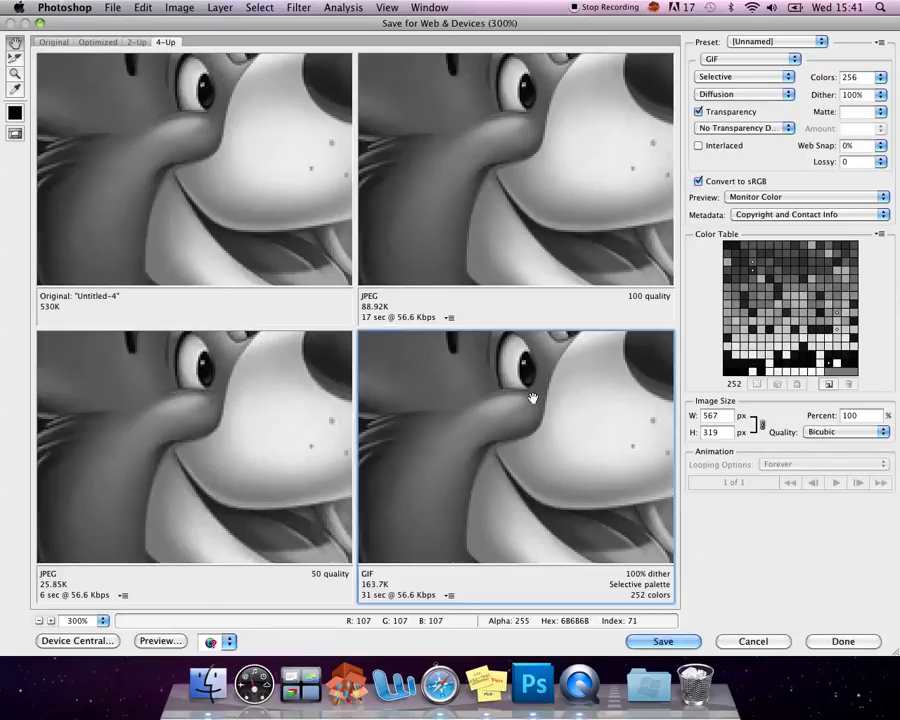
pyautogui.moveTo(647, 382); pyautogui.dragTo(540, 503)
pyautogui.moveTo(485, 440); pyautogui.dragTo(546, 474)
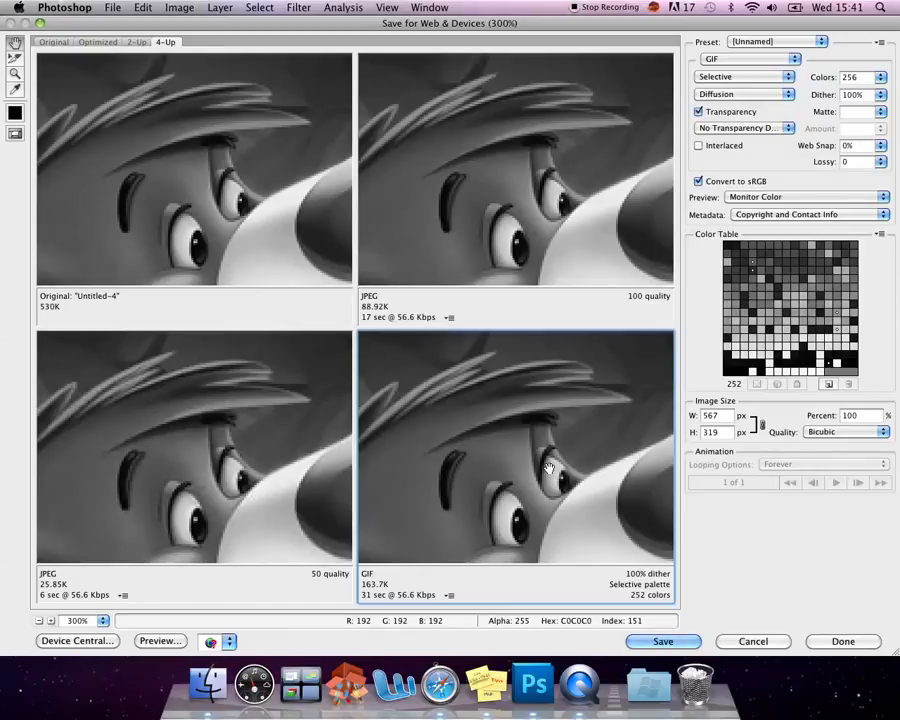
pyautogui.moveTo(546, 134); pyautogui.dragTo(609, 196)
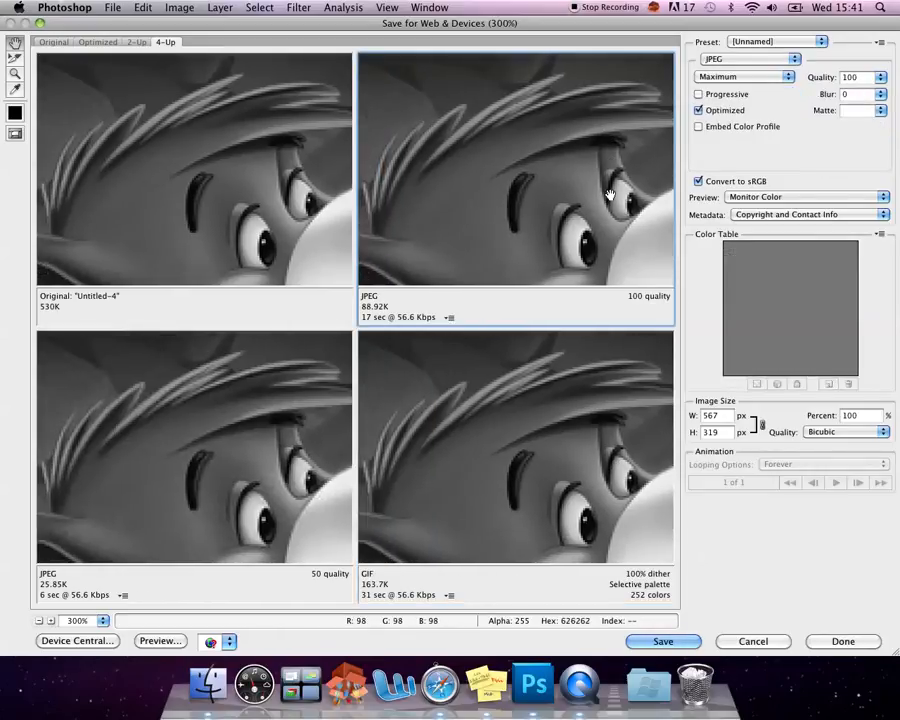
pyautogui.moveTo(462, 227); pyautogui.dragTo(489, 230)
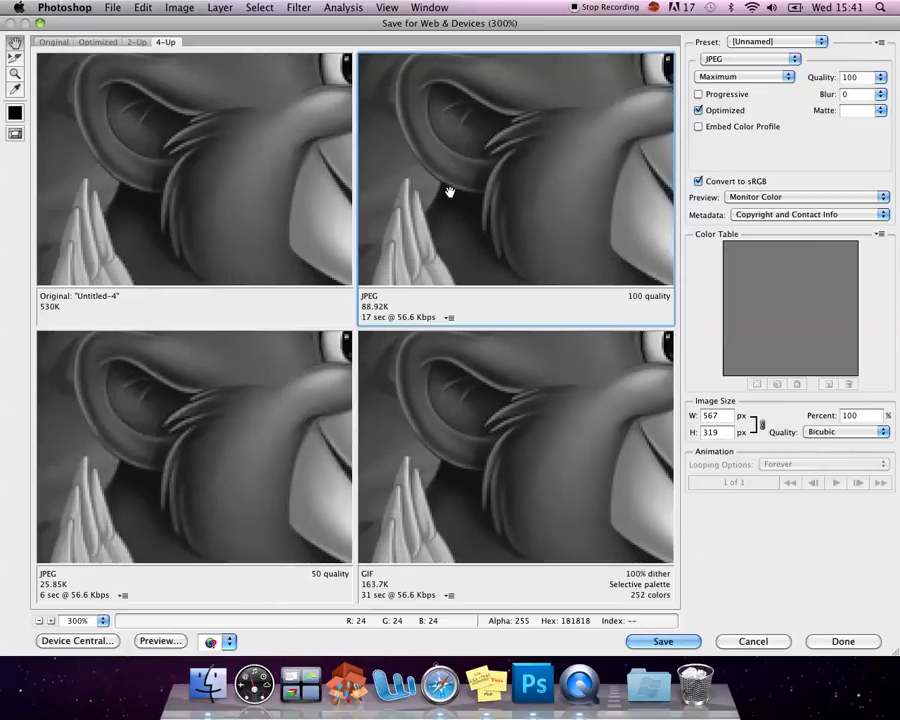
pyautogui.click(128, 460)
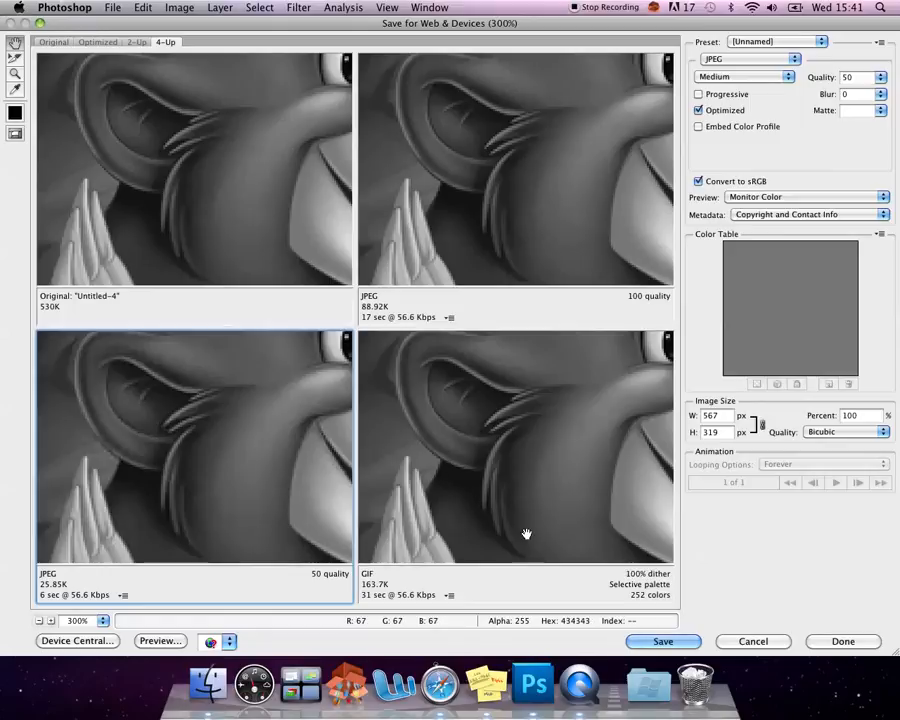
pyautogui.click(538, 446)
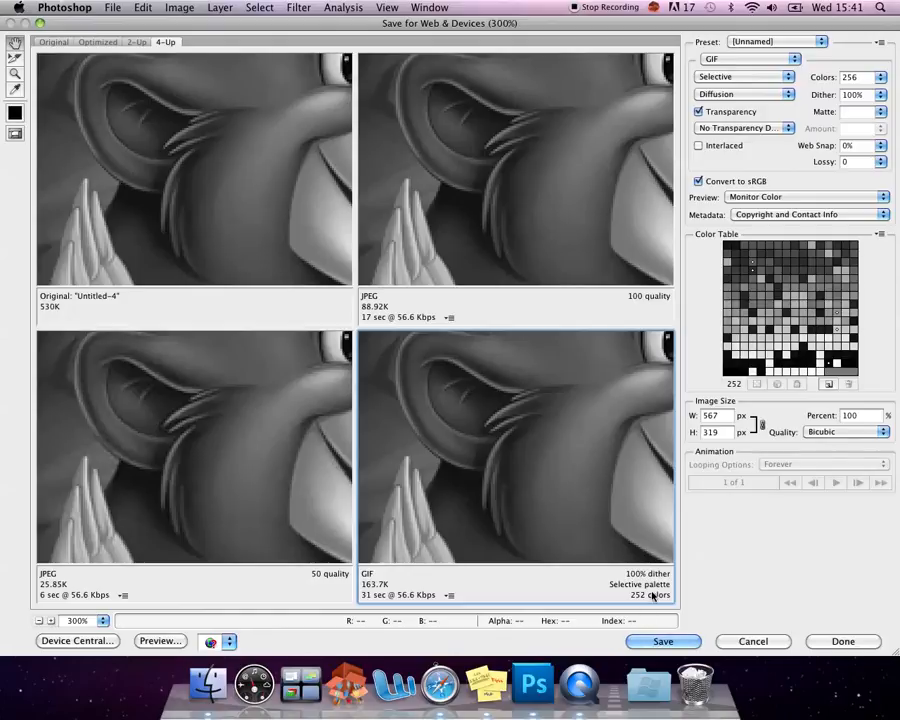
# Compare the four enlarged previews around the bear's nose, mouth and chin and the background beside them.
pyautogui.click(610, 171)
pyautogui.moveTo(610, 171); pyautogui.dragTo(470, 279)
pyautogui.moveTo(584, 115); pyautogui.dragTo(530, 271)
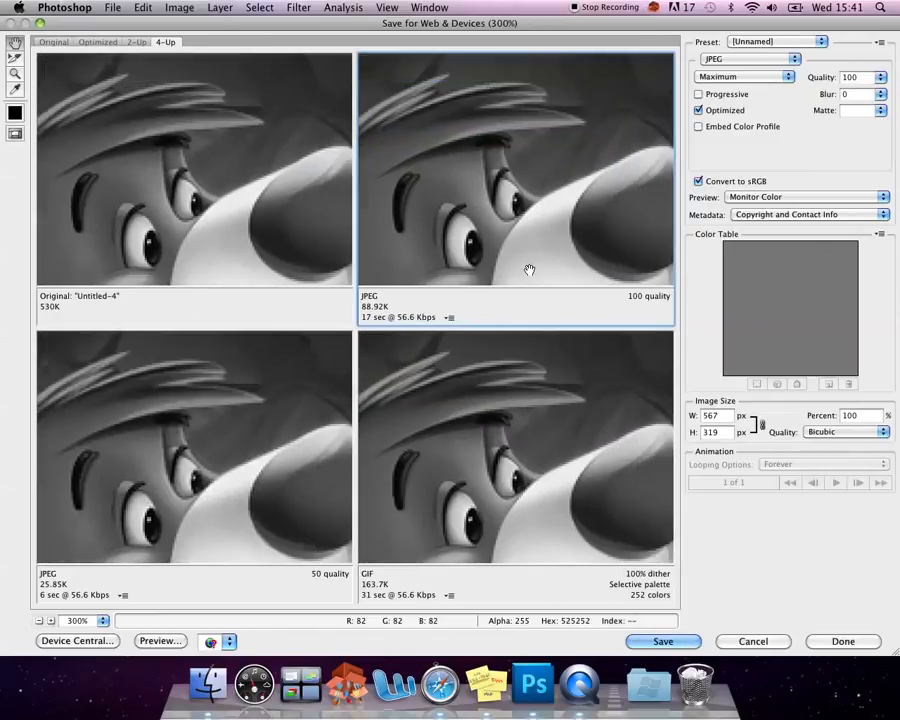
pyautogui.moveTo(565, 209); pyautogui.dragTo(521, 196)
pyautogui.moveTo(580, 235); pyautogui.dragTo(570, 176)
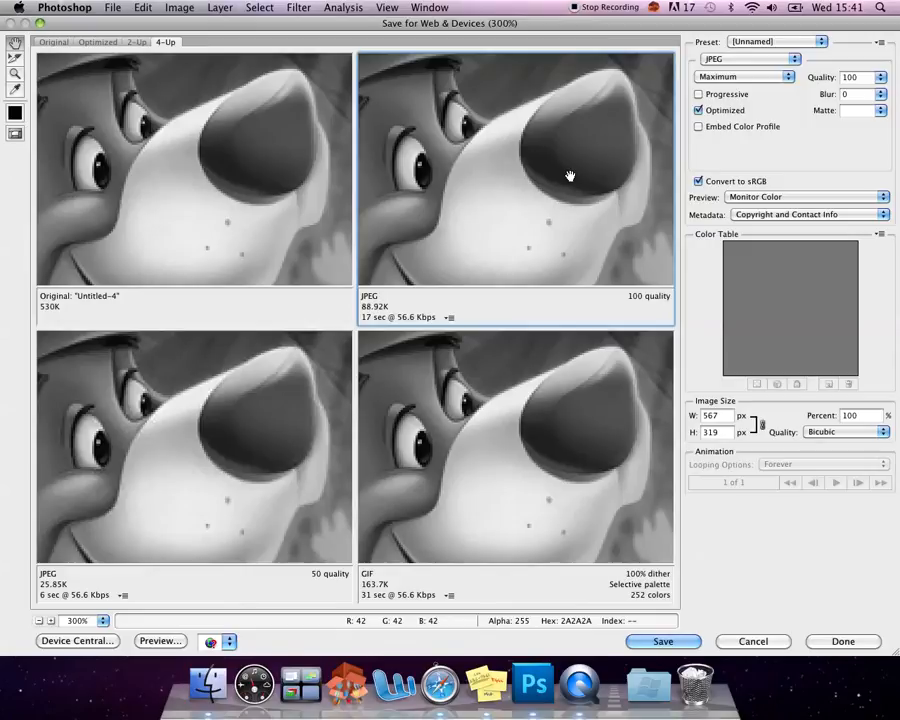
pyautogui.moveTo(631, 274); pyautogui.dragTo(609, 169)
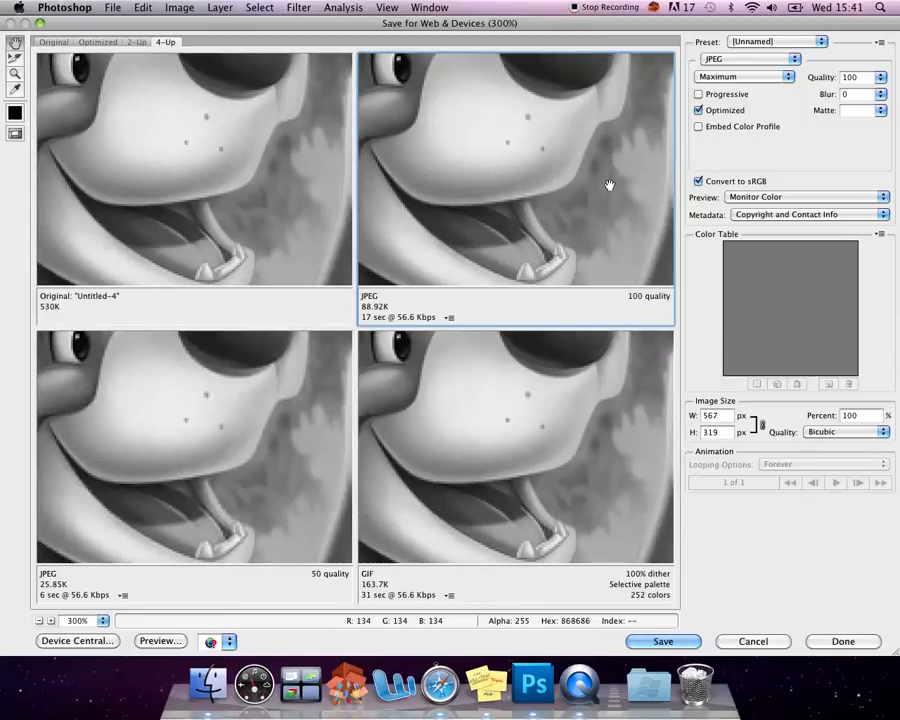
pyautogui.moveTo(593, 240); pyautogui.dragTo(603, 135)
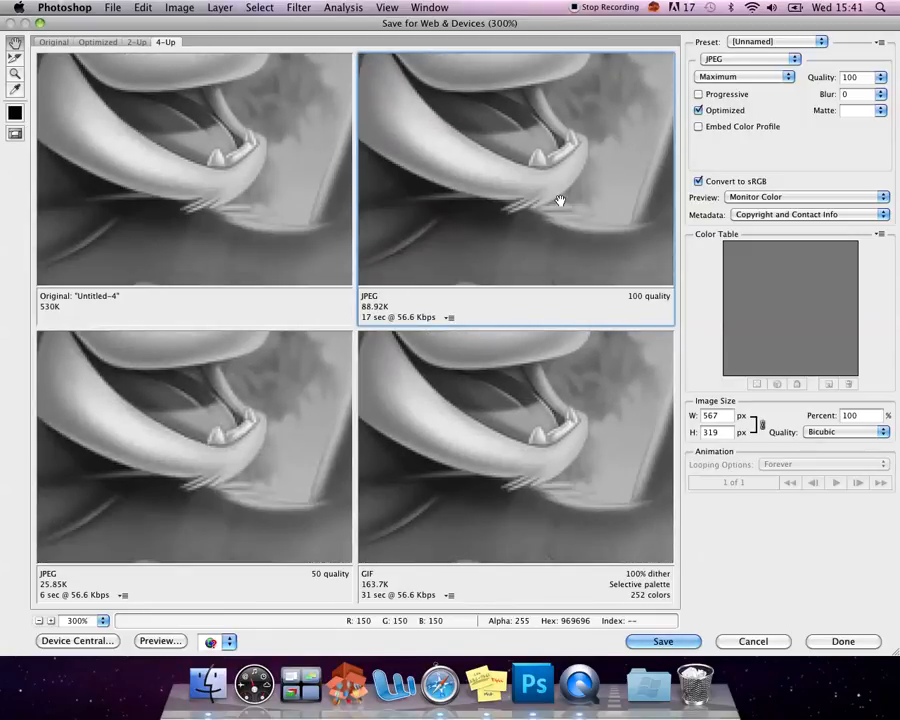
pyautogui.moveTo(500, 221); pyautogui.dragTo(524, 209)
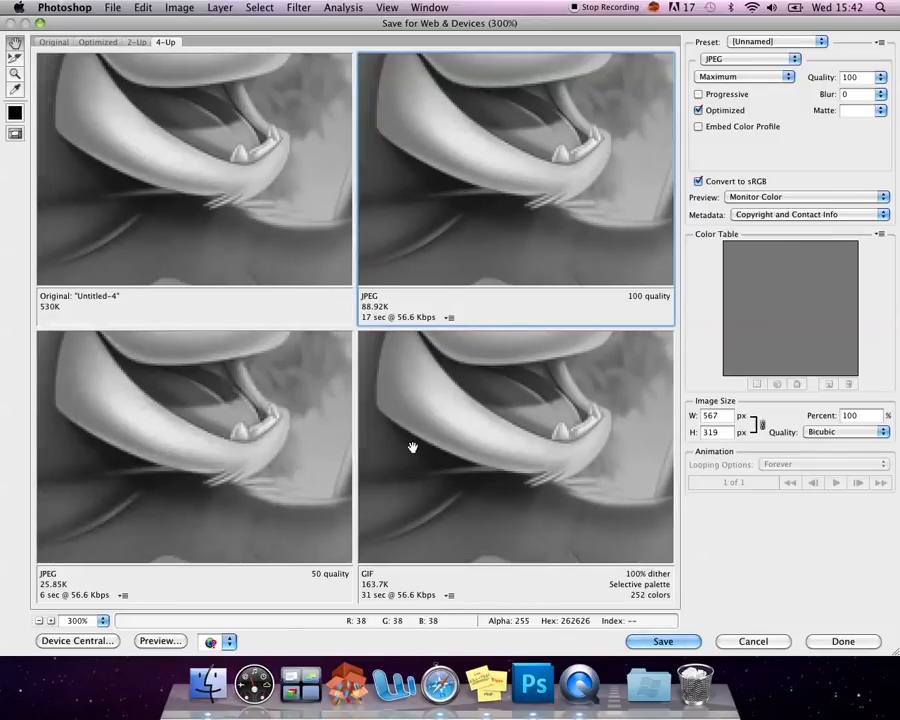
pyautogui.moveTo(604, 101); pyautogui.dragTo(468, 167)
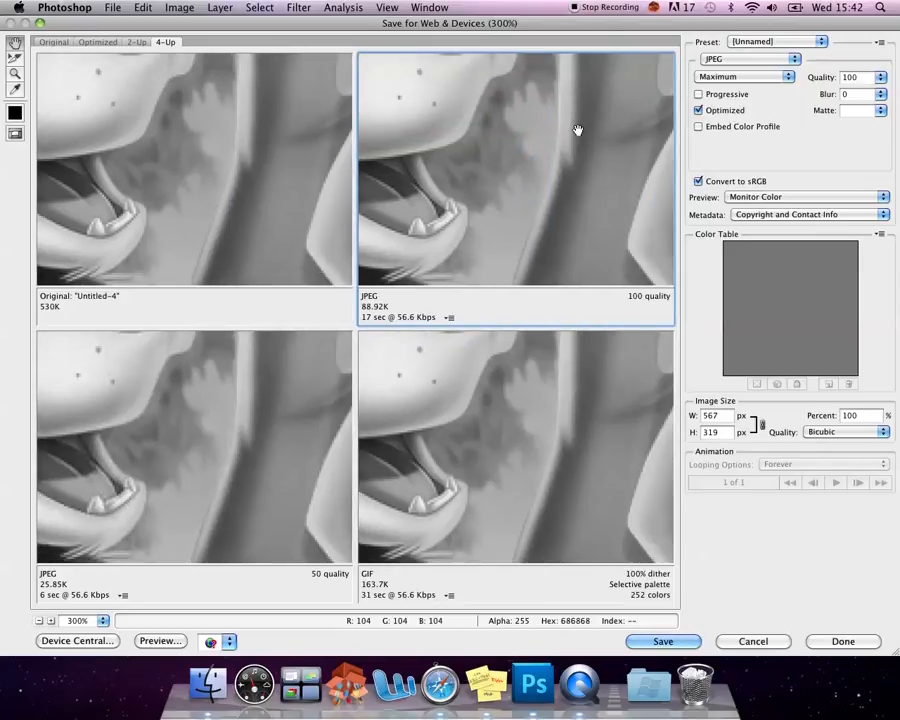
# Lower the Medium-quality JPEG preview's quality to 15.
pyautogui.press('super+minus')
pyautogui.press('super+minus')
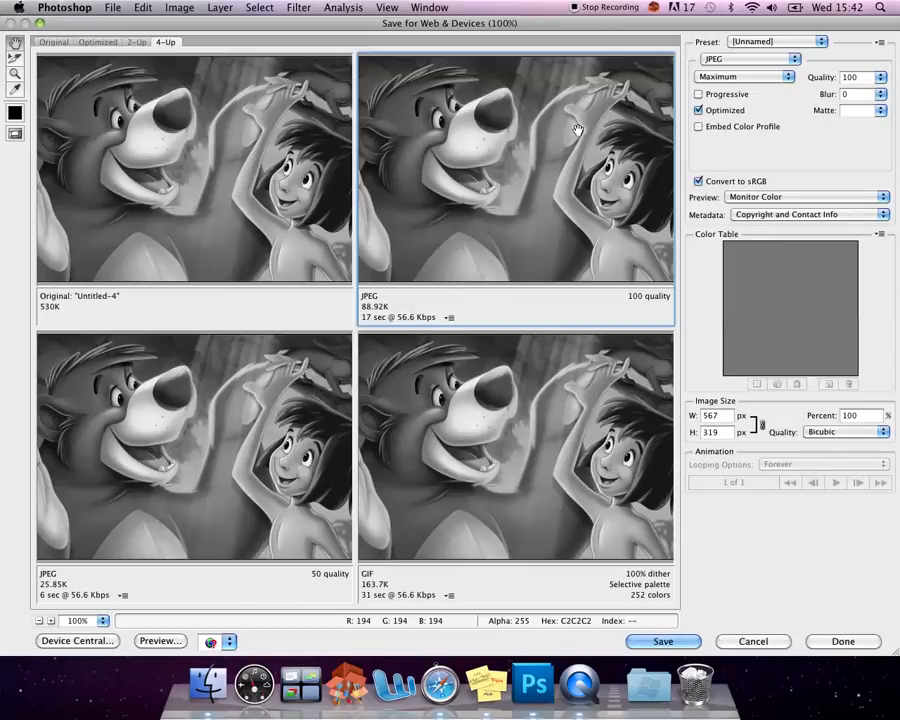
pyautogui.click(194, 457)
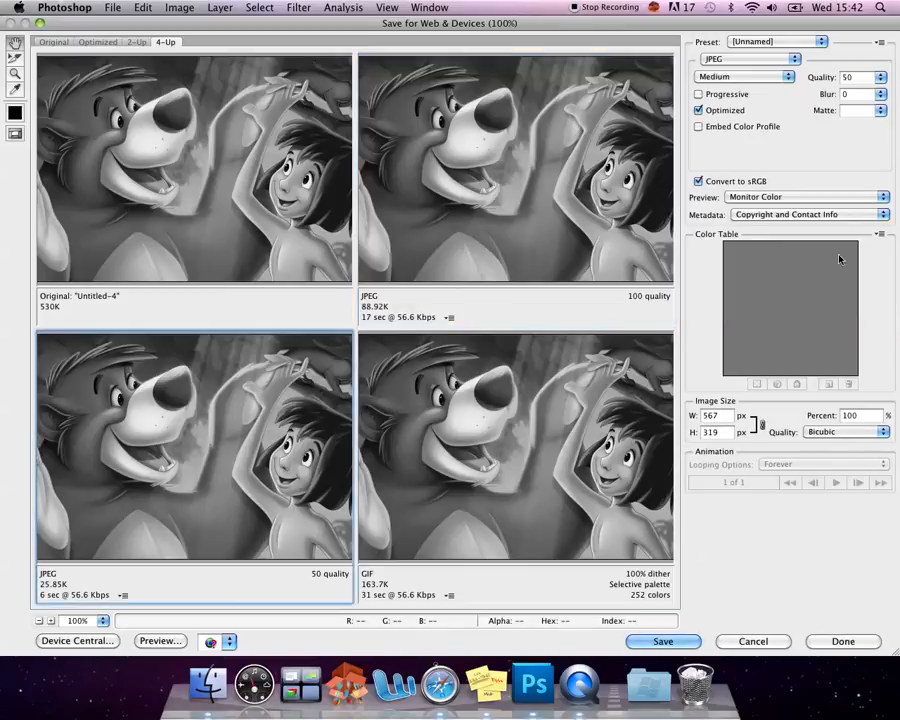
pyautogui.click(880, 79)
pyautogui.moveTo(826, 96); pyautogui.dragTo(824, 97)
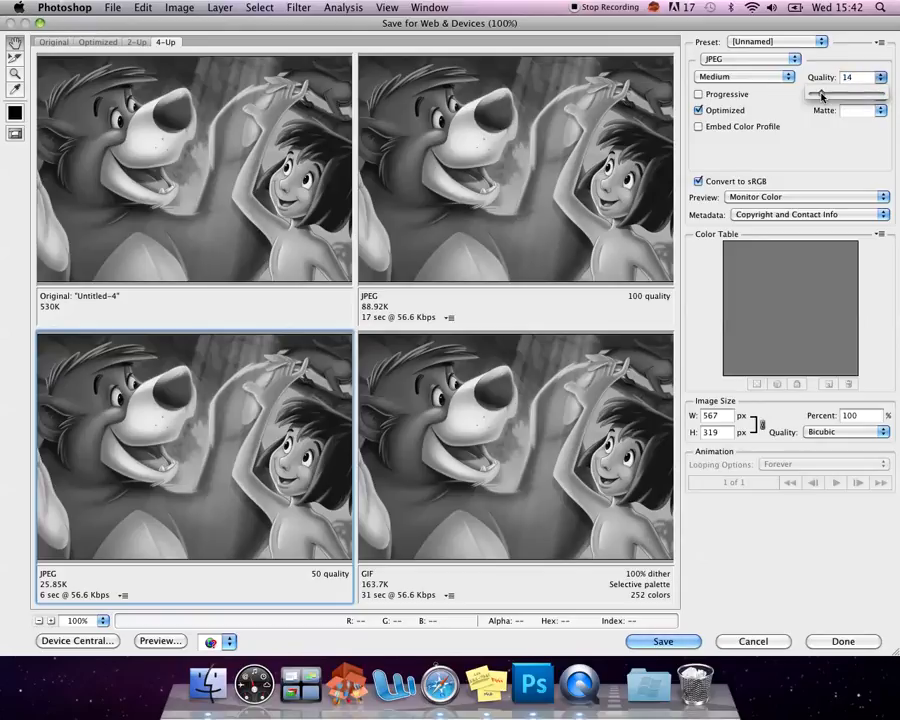
pyautogui.moveTo(822, 96); pyautogui.dragTo(822, 96)
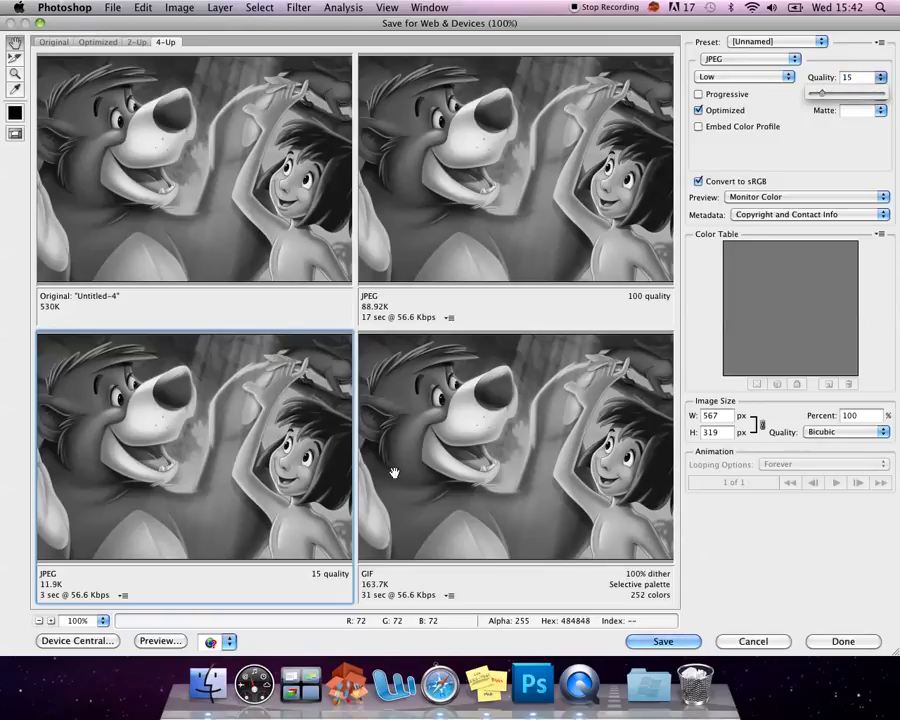
# Inspect the low-quality JPEG preview at 300% around the boy's hair and the bear's nose, comparing it with the Maximum-quality JPEG.
pyautogui.click(256, 449)
pyautogui.click(256, 449)
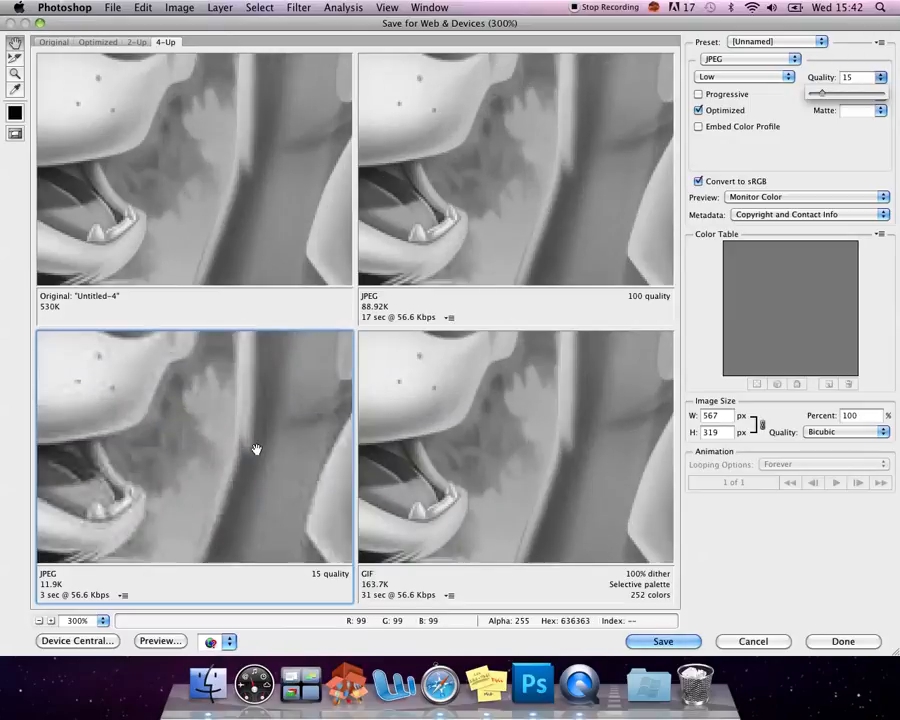
pyautogui.moveTo(273, 428); pyautogui.dragTo(9, 513)
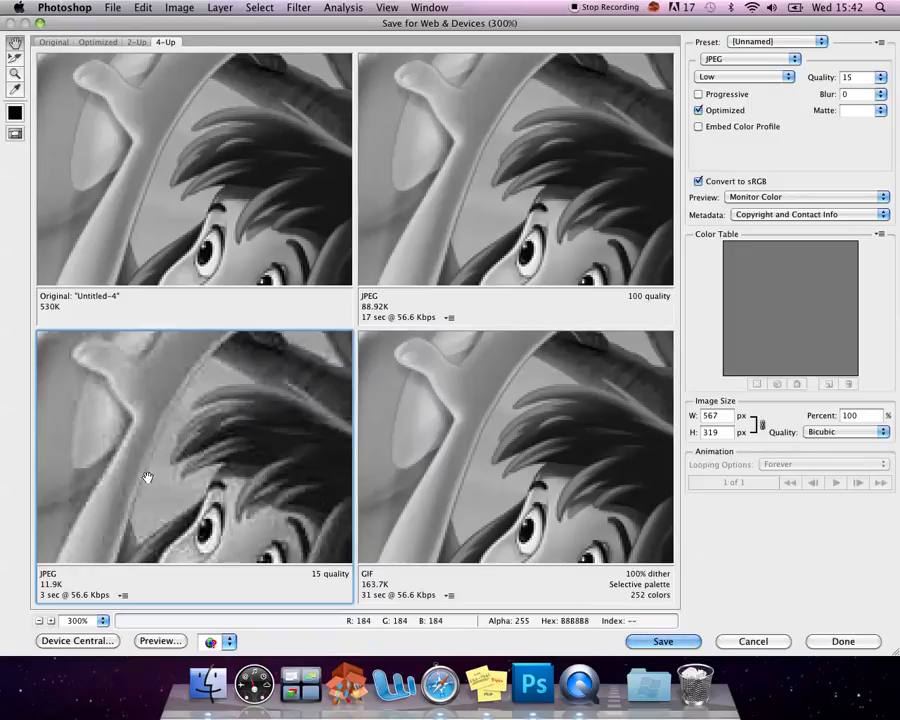
pyautogui.moveTo(86, 372); pyautogui.dragTo(121, 430)
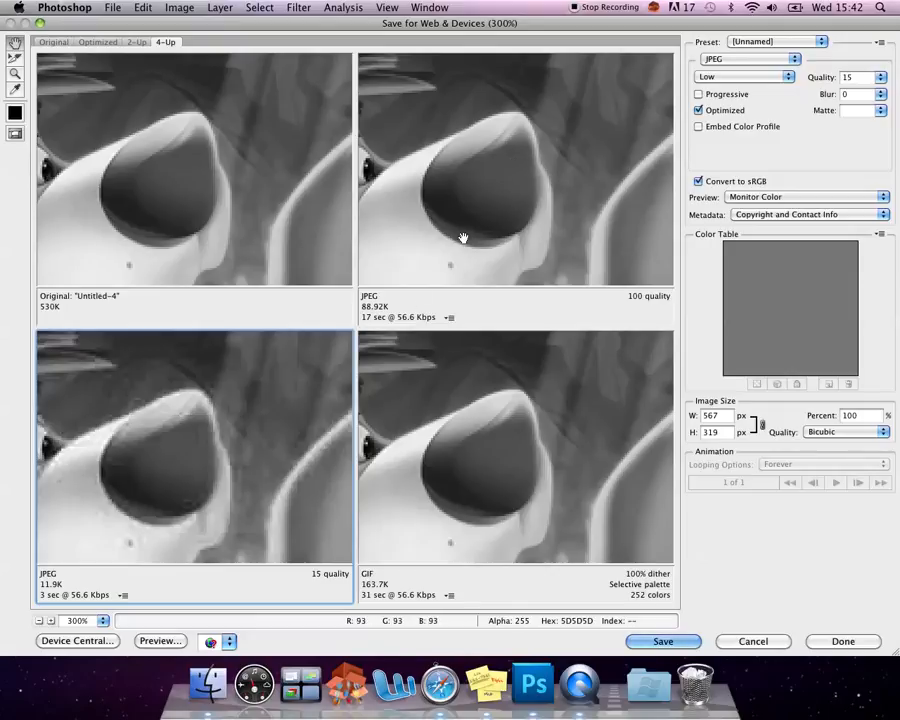
pyautogui.click(472, 203)
pyautogui.click(263, 447)
pyautogui.click(492, 202)
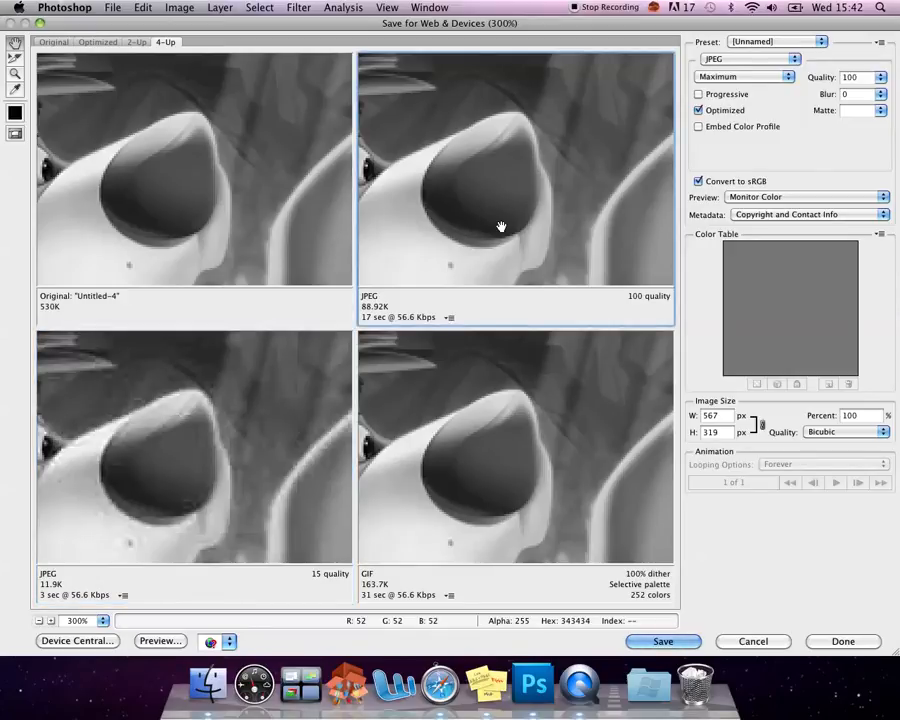
# View the whole image at 66.7% in all four previews, and display the Original version alone.
pyautogui.keyDown('alt'); pyautogui.keyDown('super'); pyautogui.click(501, 227); pyautogui.keyUp('super'); pyautogui.keyUp('alt')
pyautogui.keyDown('alt'); pyautogui.keyDown('super'); pyautogui.click(501, 227); pyautogui.keyUp('super'); pyautogui.keyUp('alt')
pyautogui.keyDown('alt'); pyautogui.keyDown('super'); pyautogui.click(501, 227); pyautogui.keyUp('super'); pyautogui.keyUp('alt')
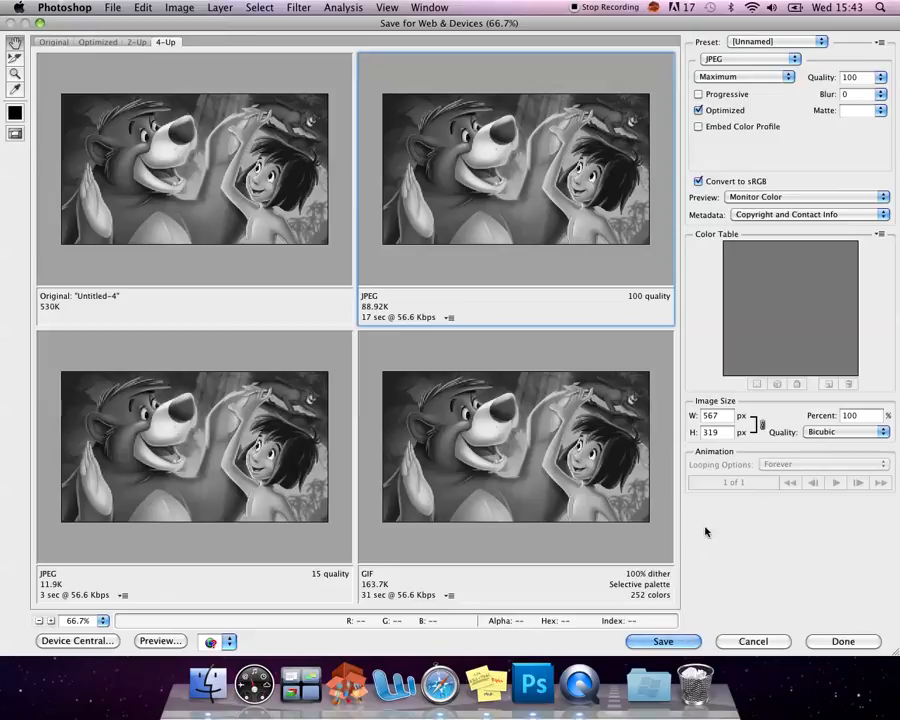
pyautogui.click(55, 43)
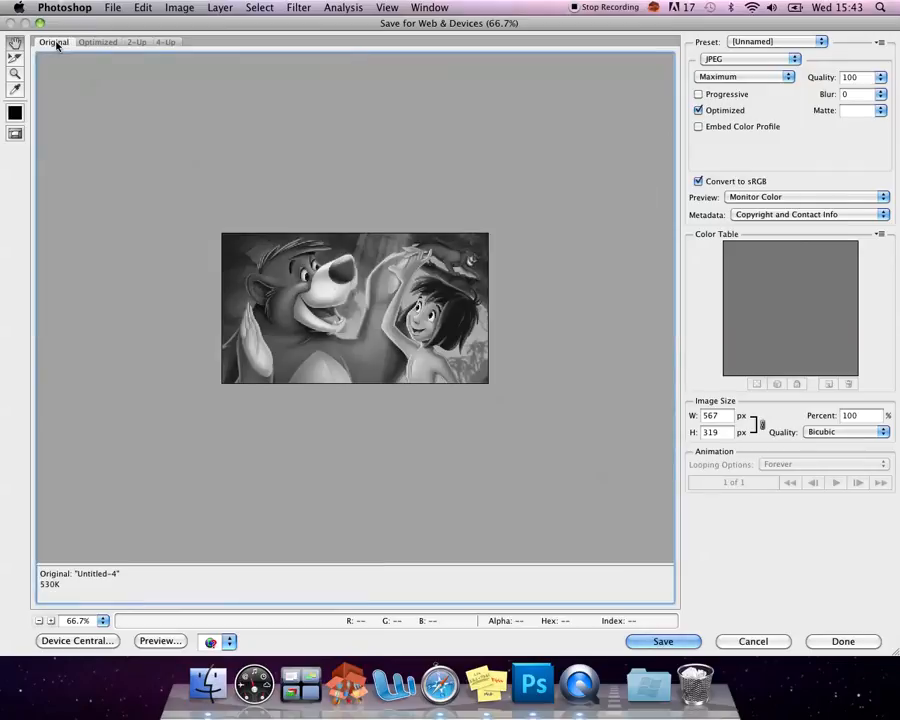